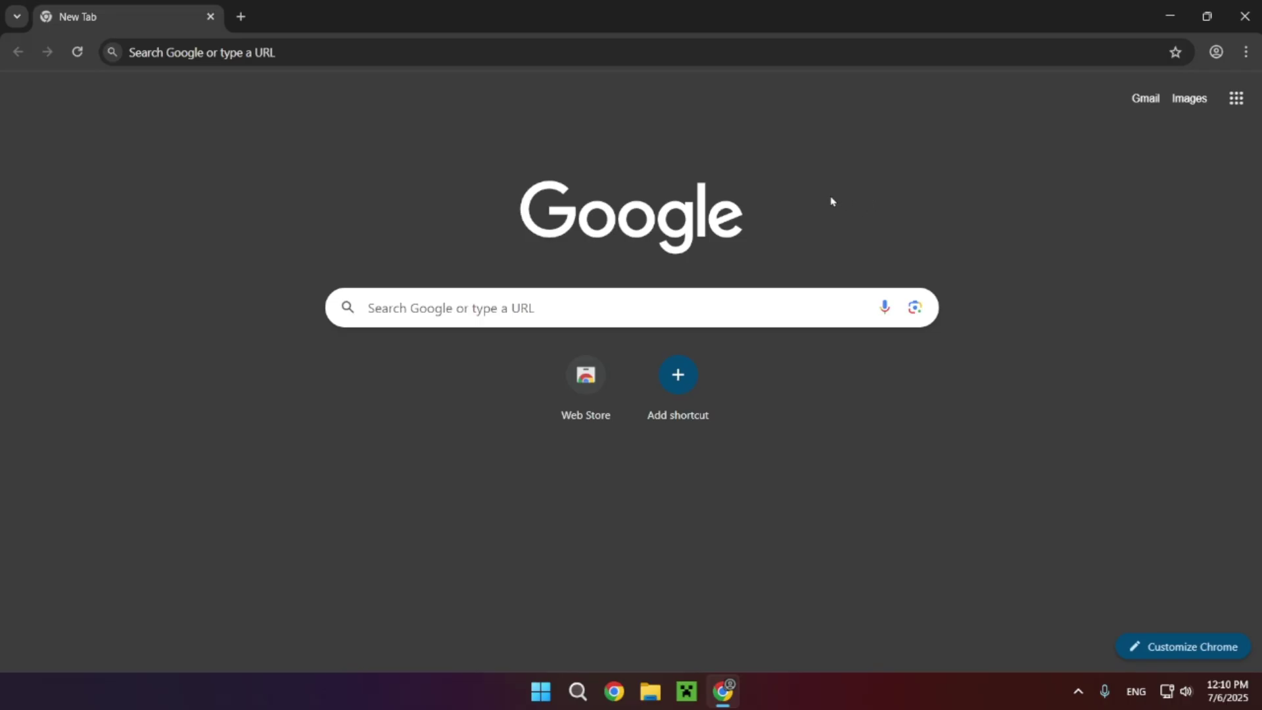
Open the Geode website at geode-sdk.org
click(413, 54)
text(g)
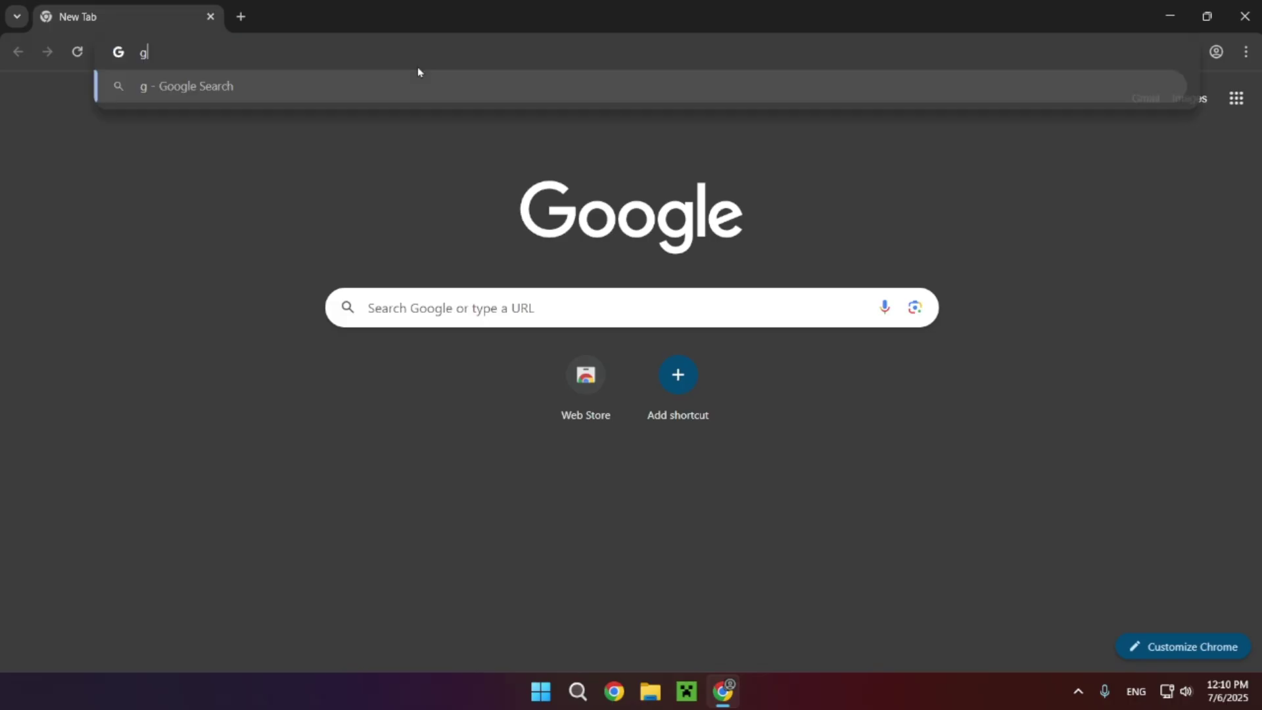
text(eode-)
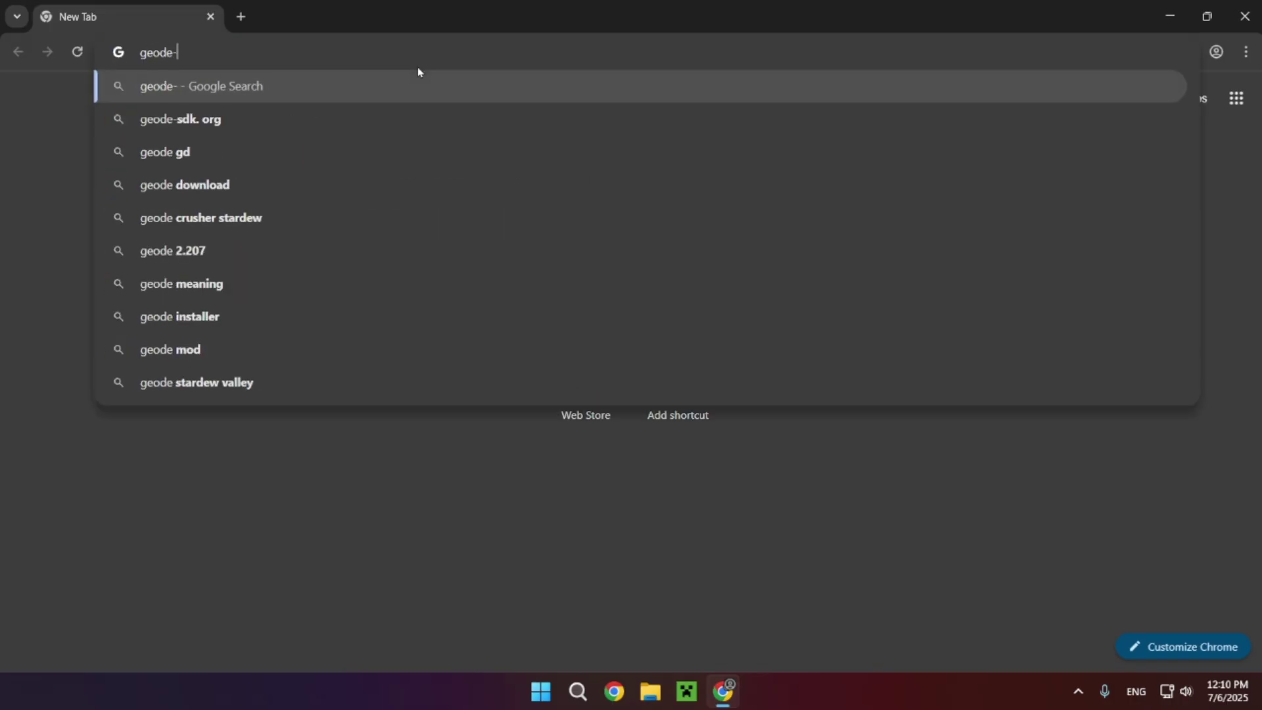
text(sdk.org)
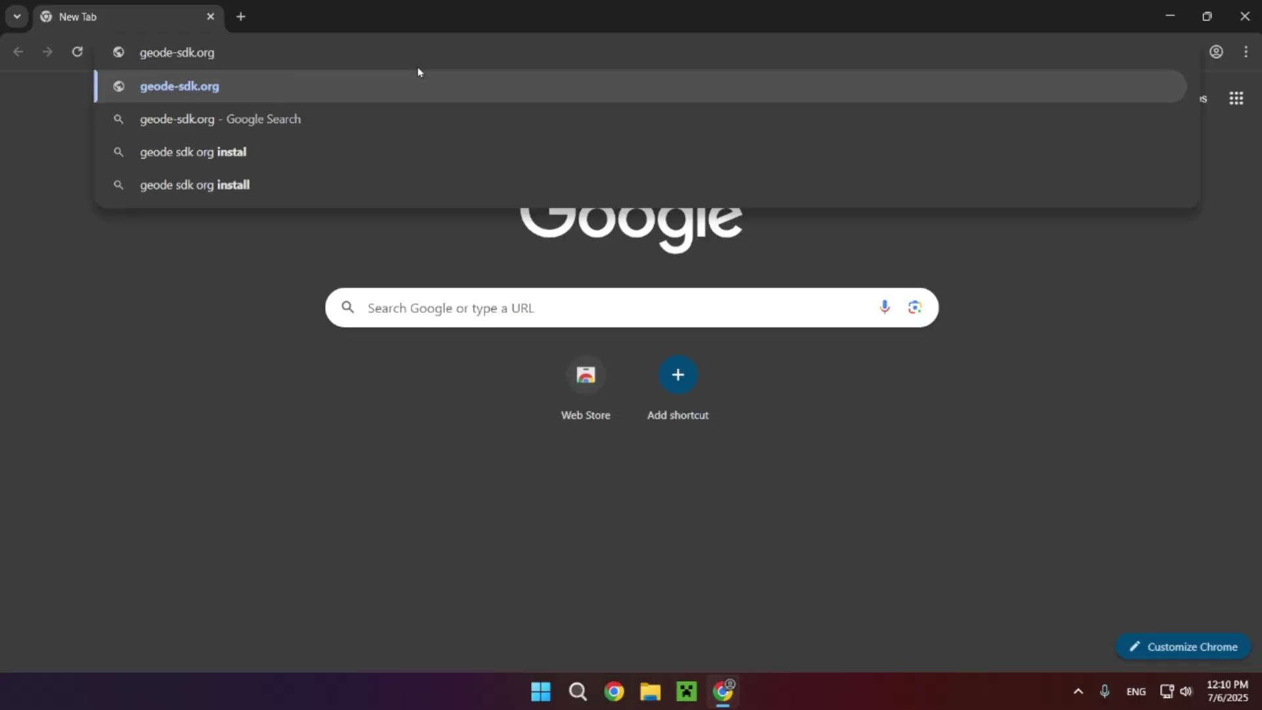
key(Return)
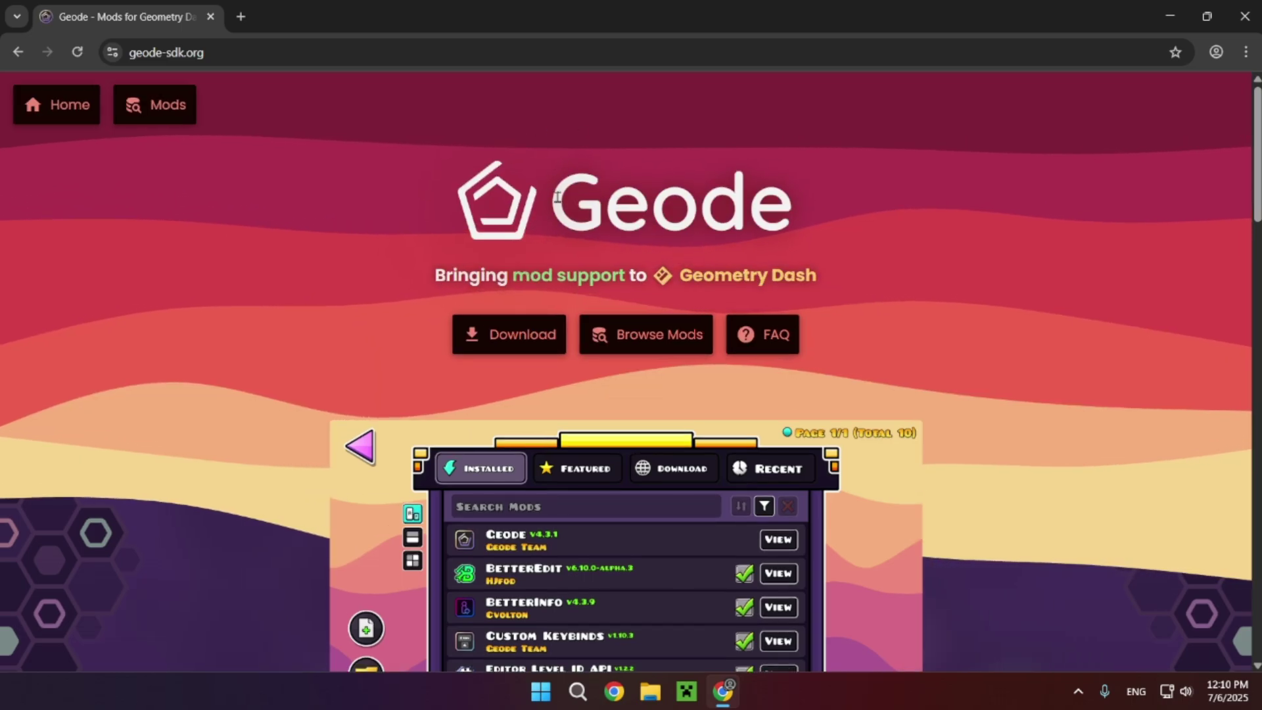
Download the Geode v4.6.3 installer for Windows from the site's install page and close the browser
click(510, 341)
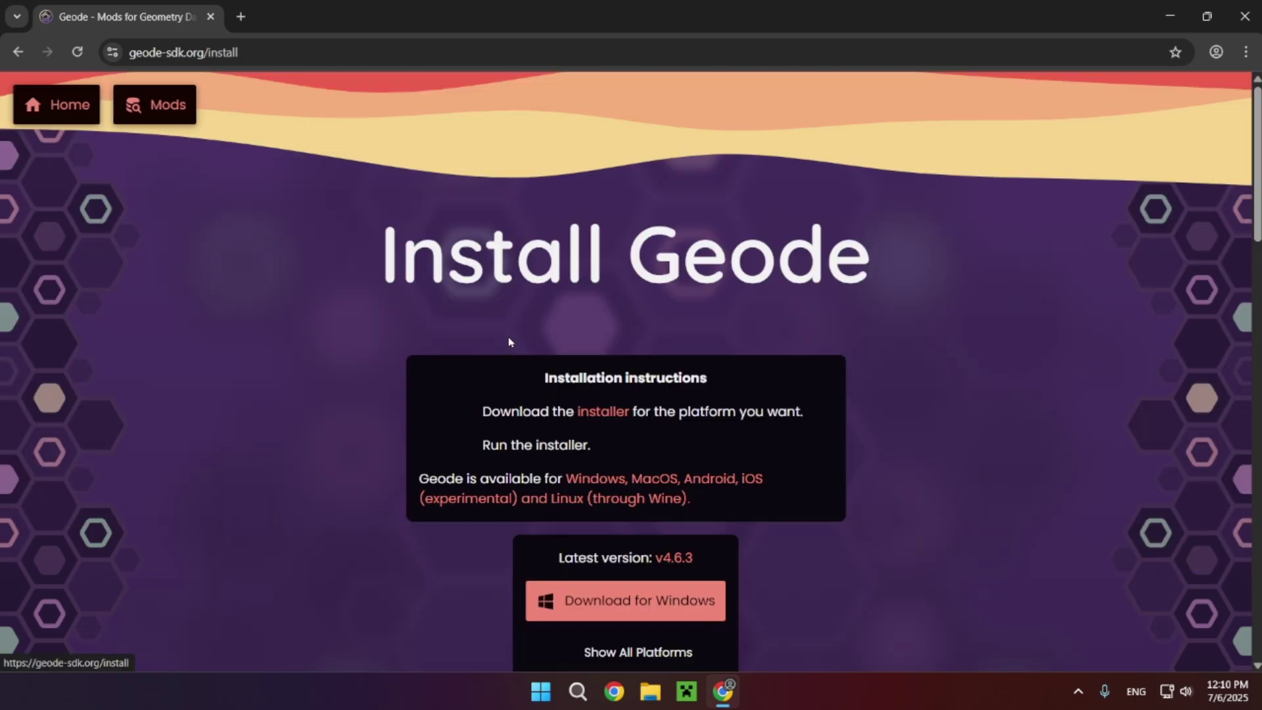
scroll(608, 415, down, 2)
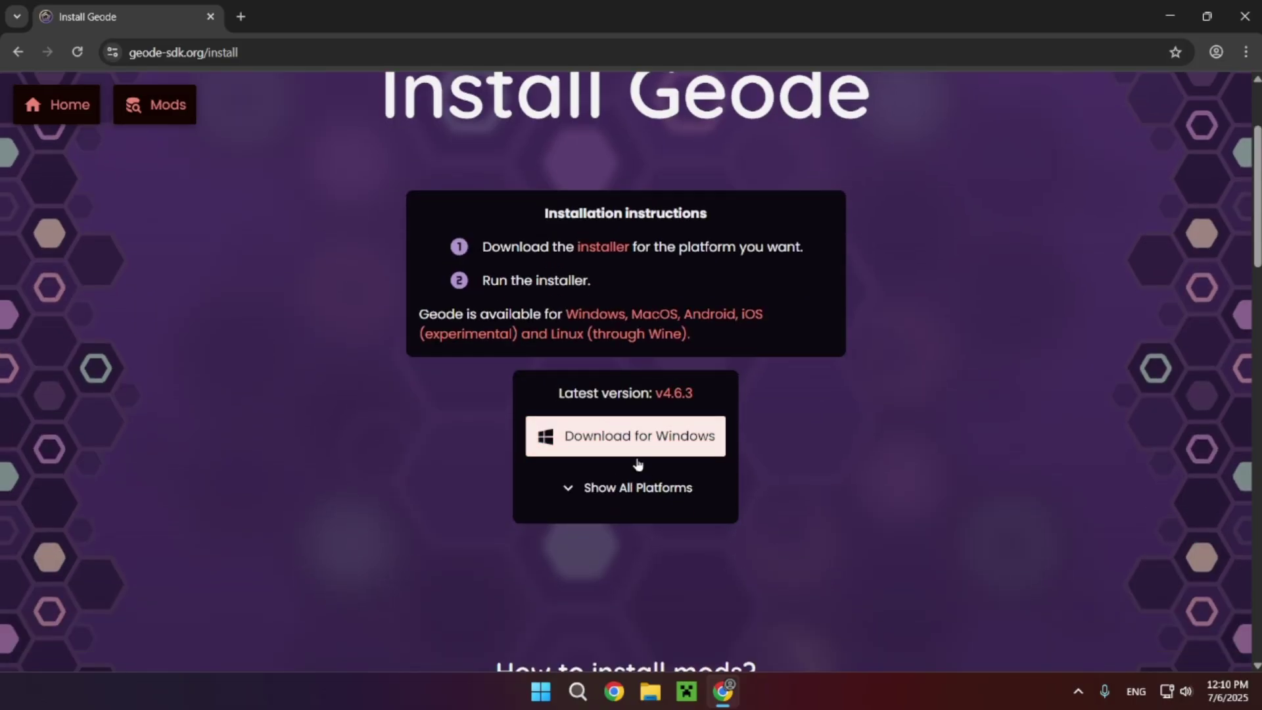
click(634, 487)
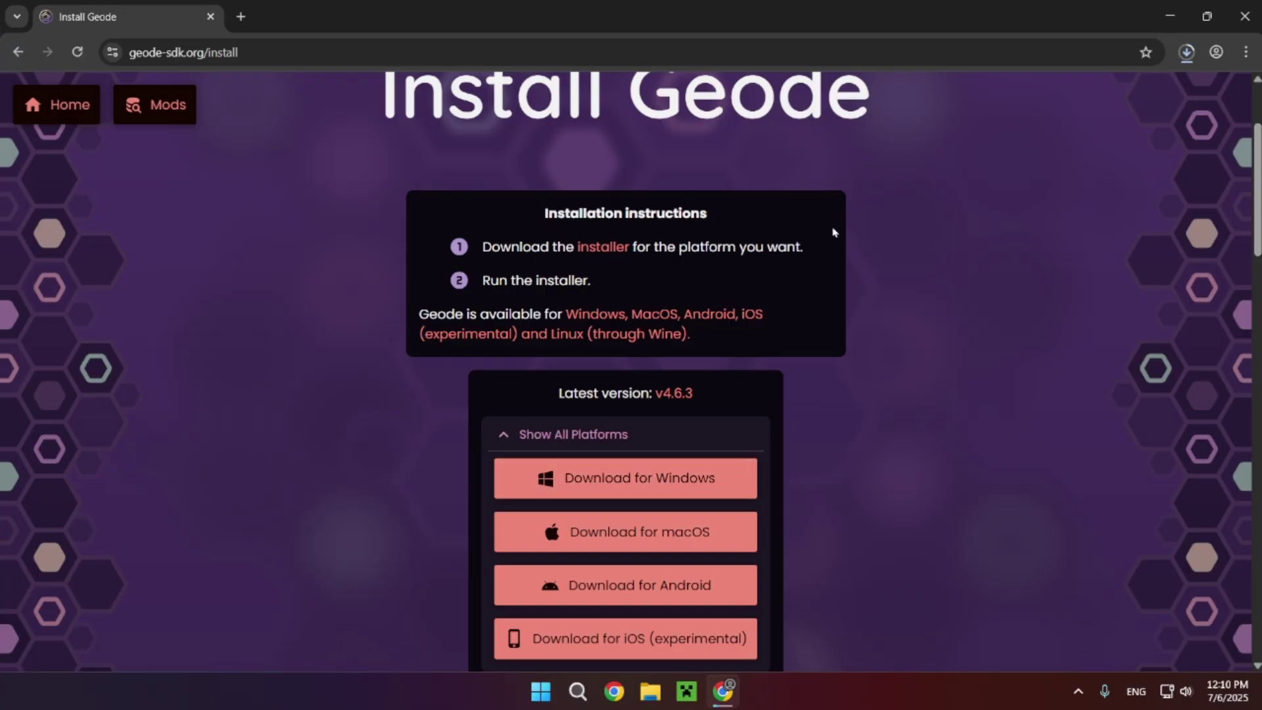
click(1187, 53)
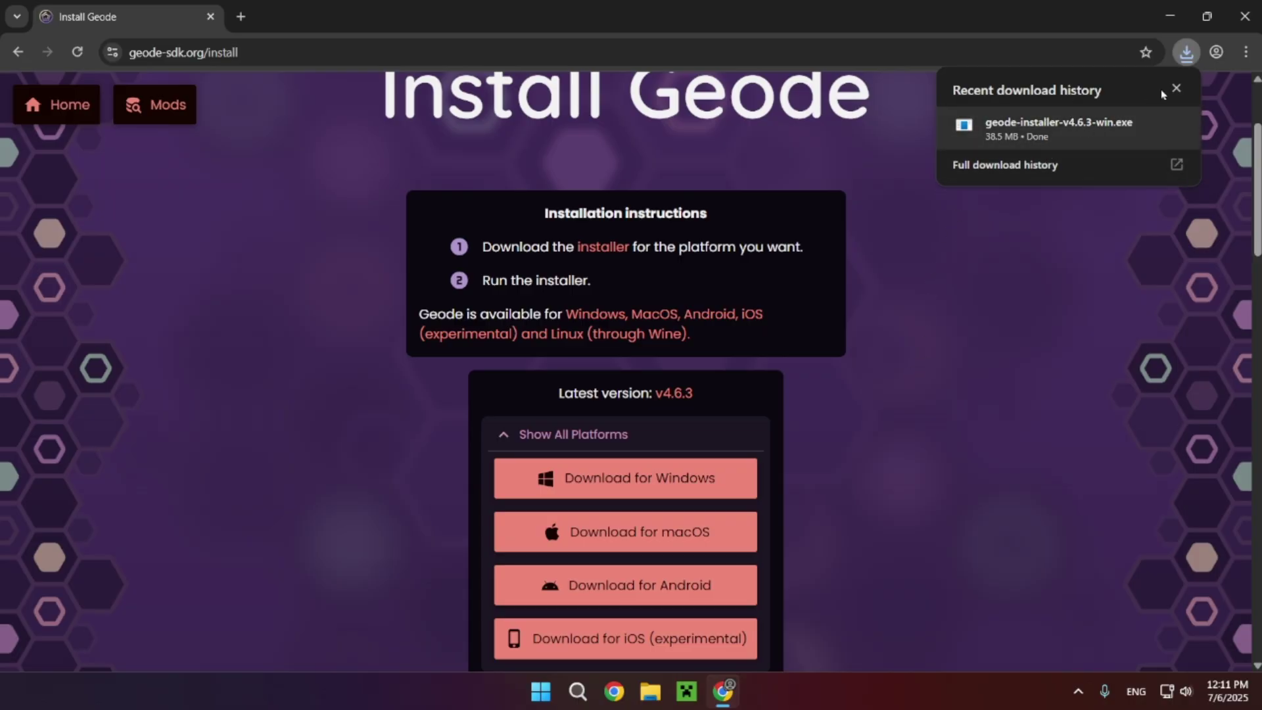
click(1244, 16)
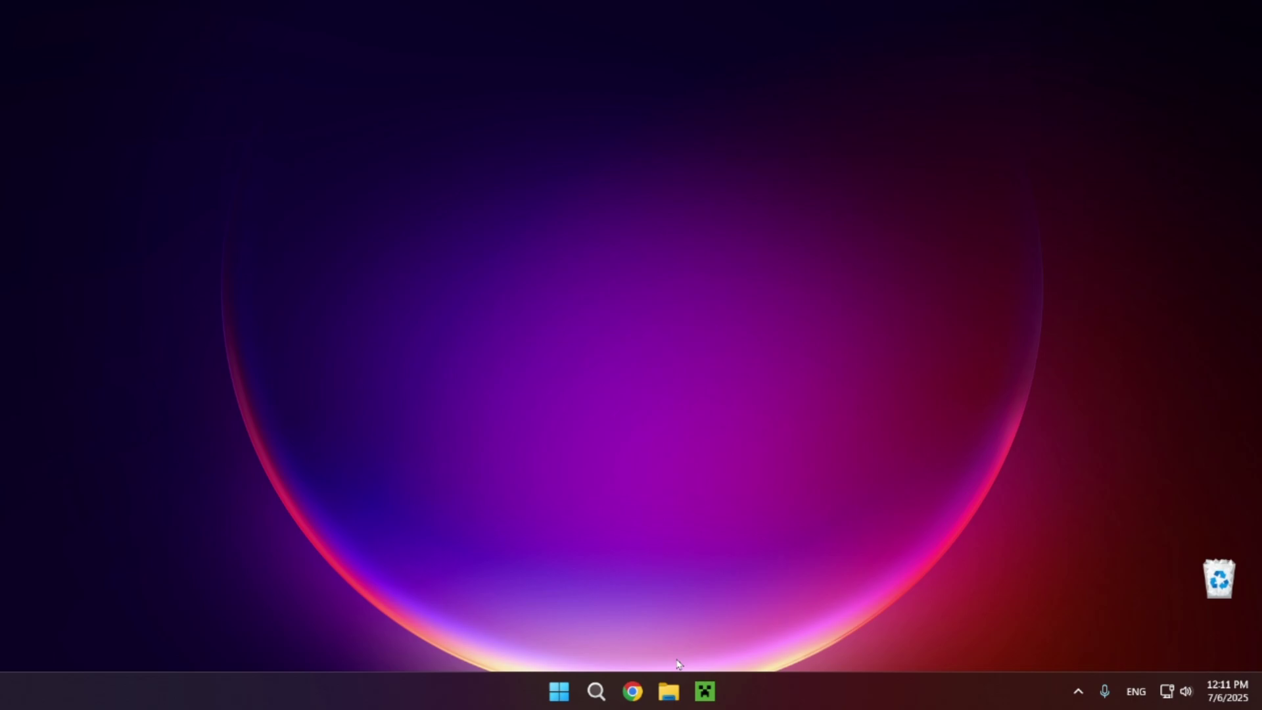
Run geode-installer-v4.6.3-win.exe from the Downloads folder with English as the installer language
right_click(667, 690)
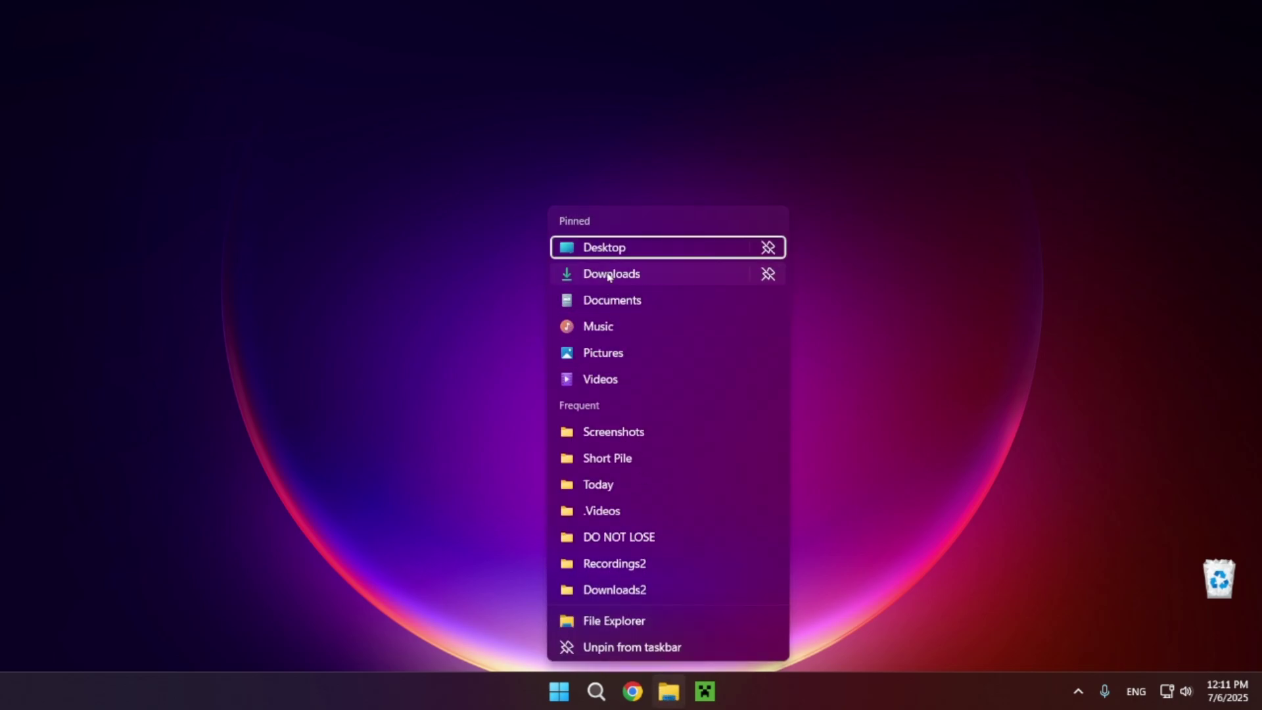
click(608, 274)
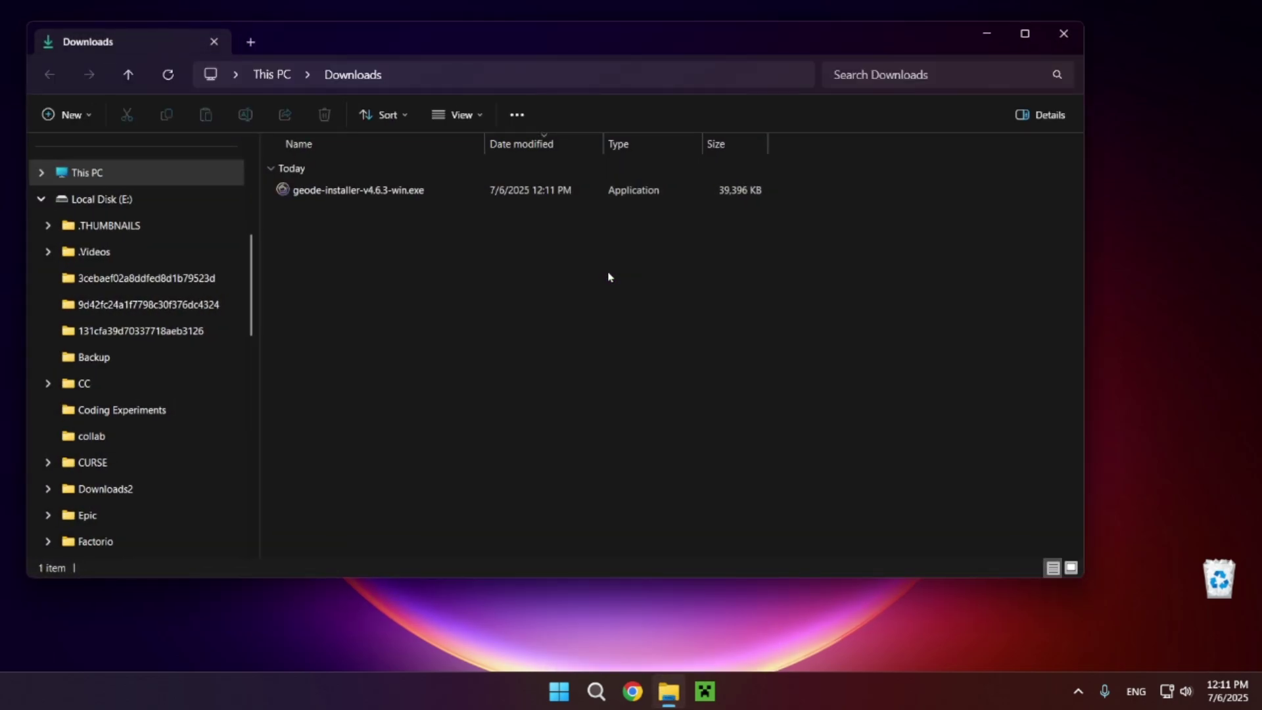
double_click(465, 197)
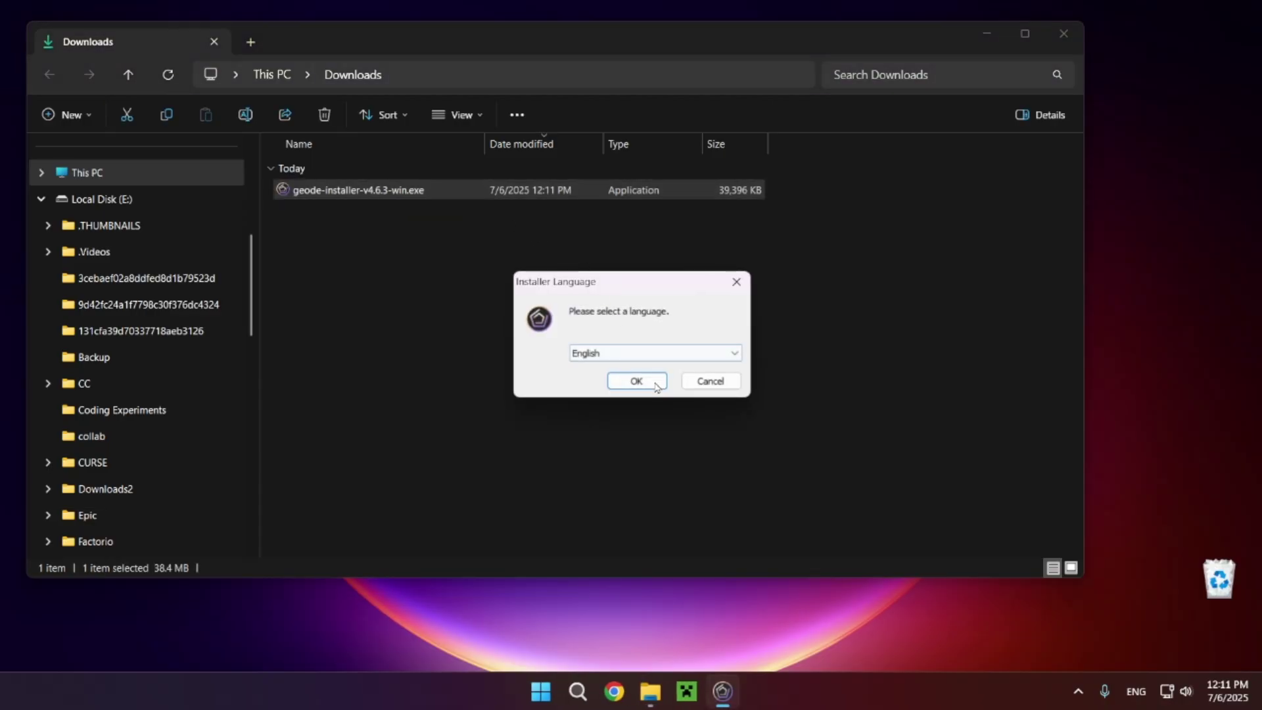
click(636, 381)
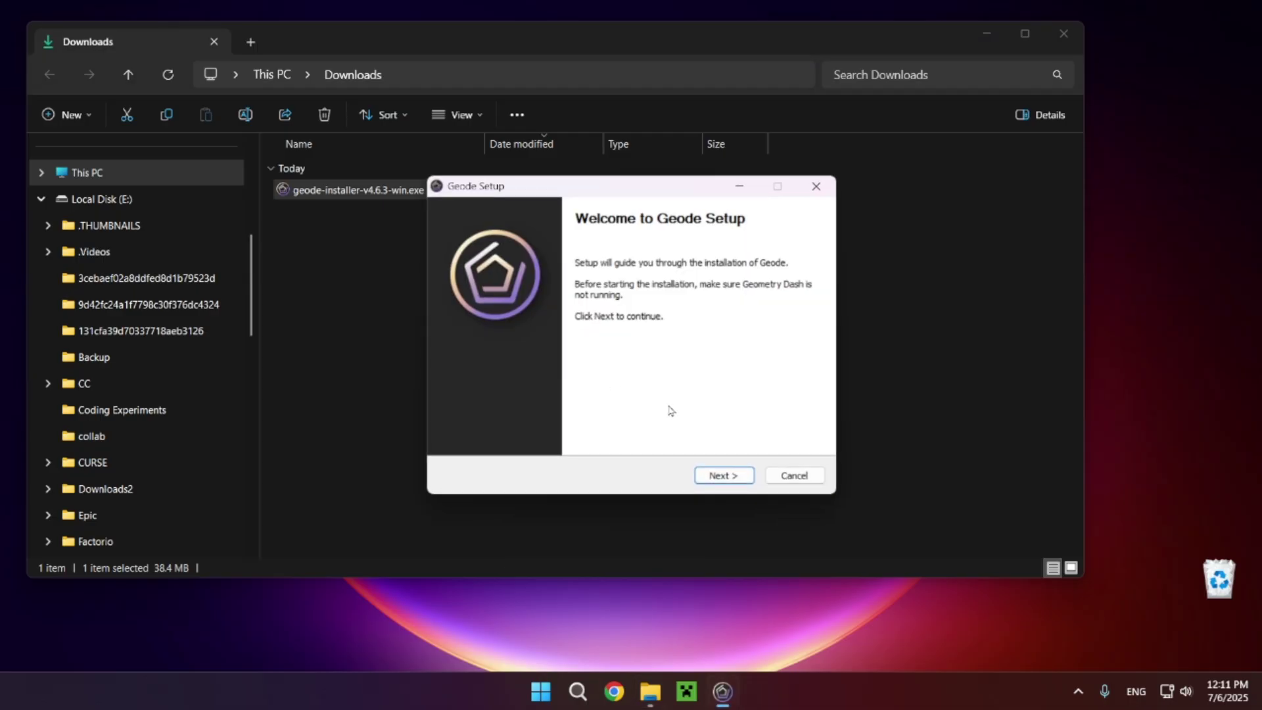
Accept the license, install Geode into the default Geometry Dash folder, and close the finished setup and the Downloads folder
click(722, 477)
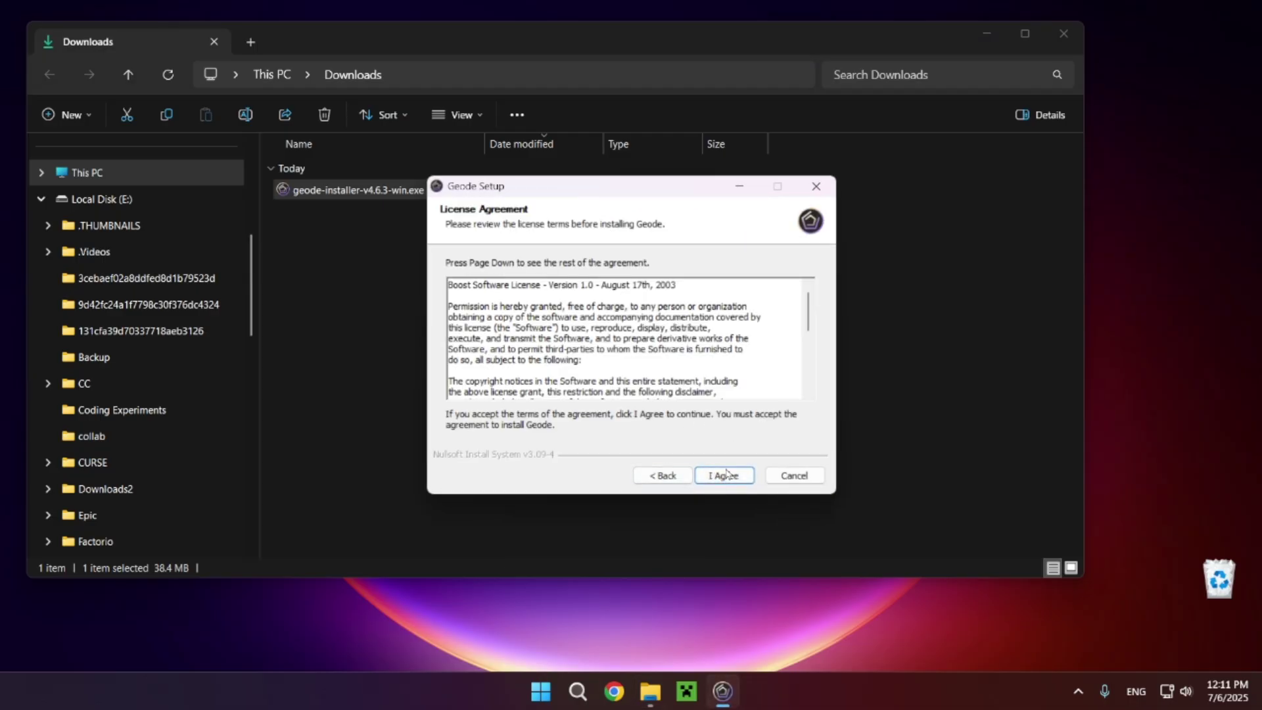
click(726, 473)
click(722, 475)
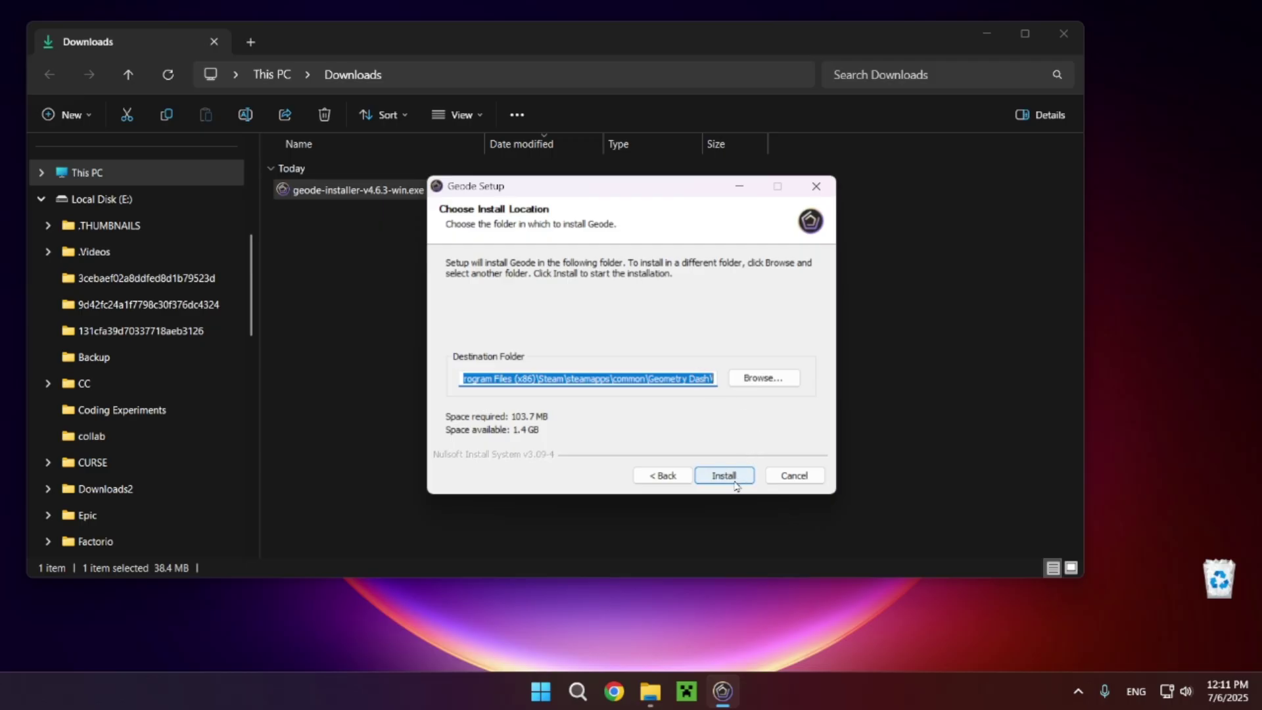
click(736, 484)
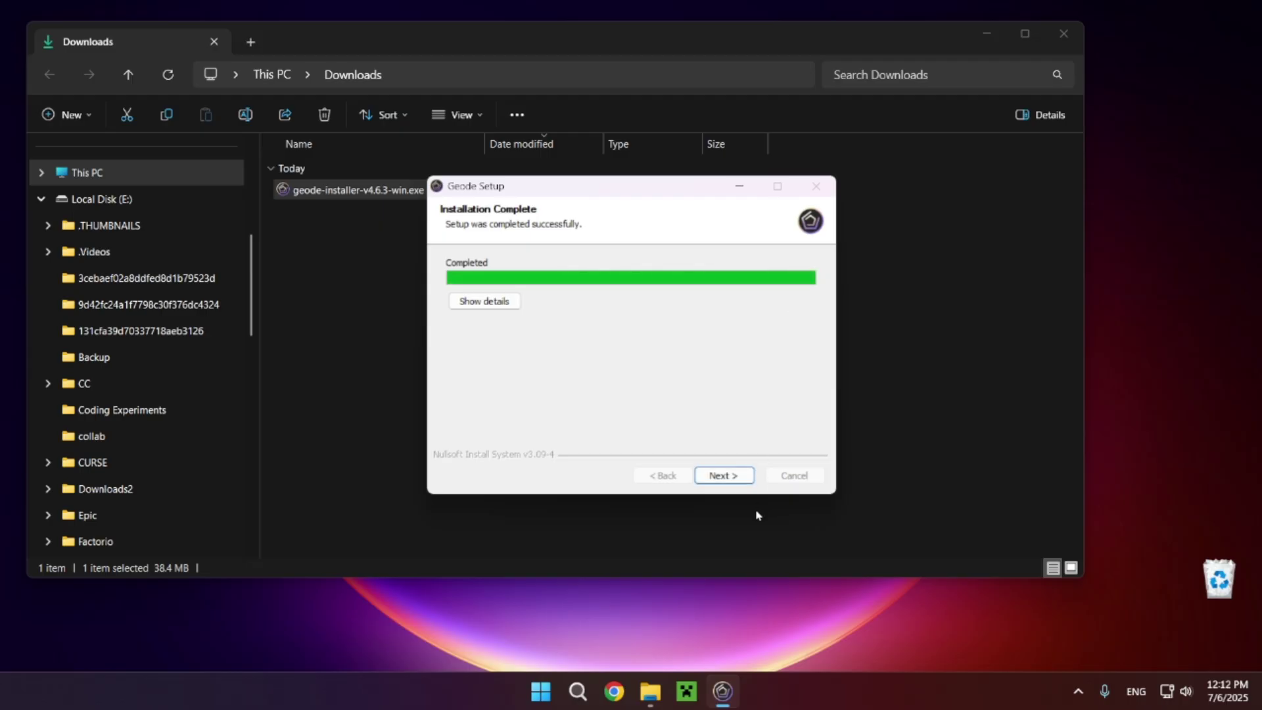
click(726, 478)
click(724, 476)
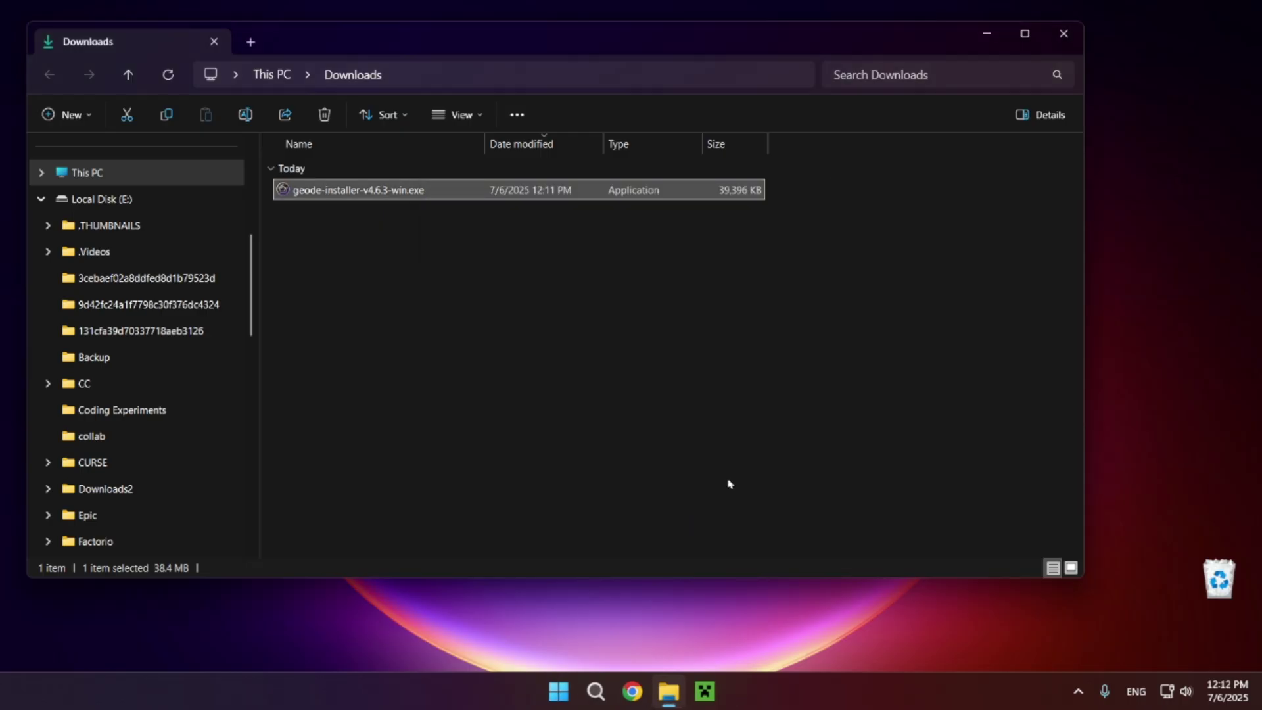
click(1055, 36)
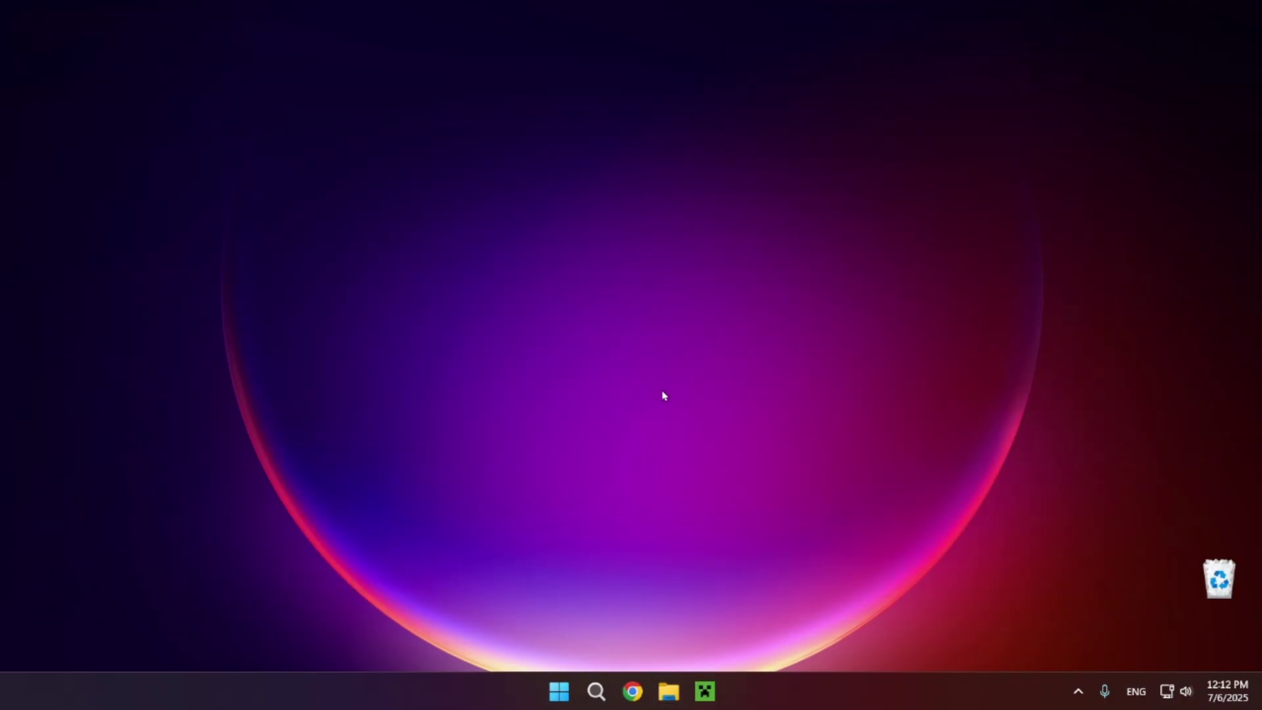
Launch Geometry Dash from the Windows search
key(super)
text(ge)
key(Return)
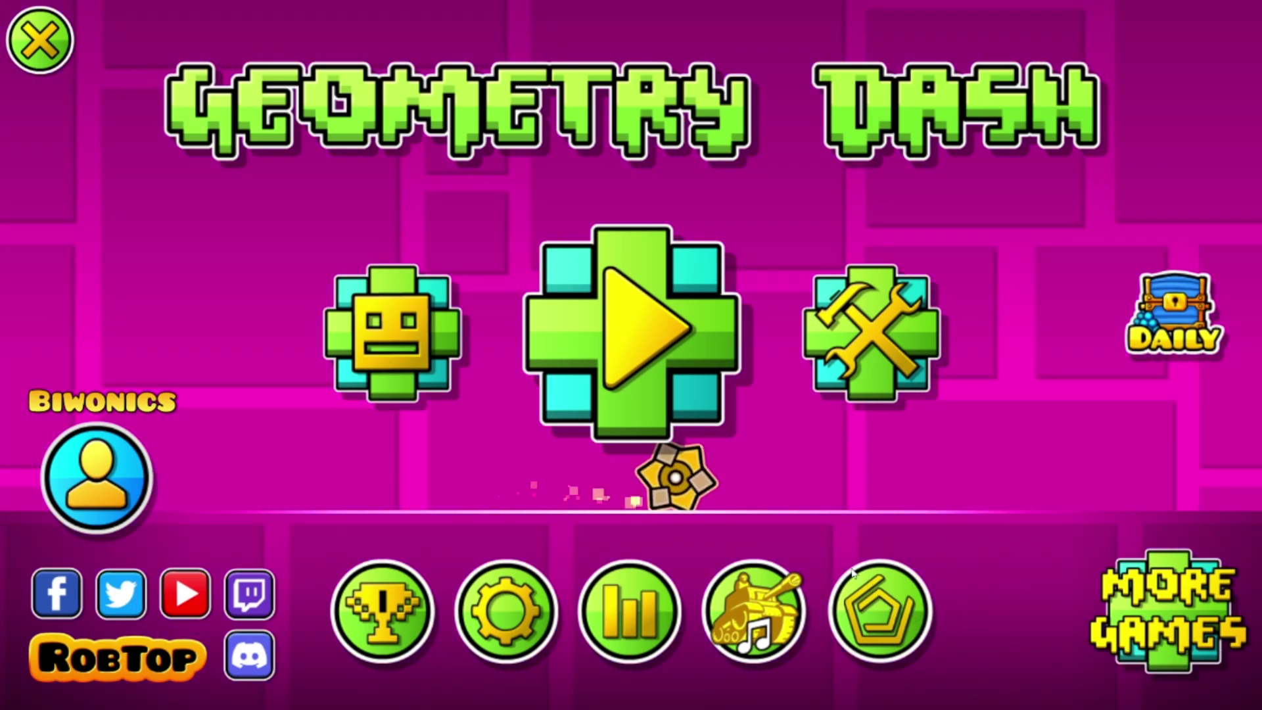
Install the Custom Keybinds mod from Geode's downloadable mods, restarting the game to load it, and check the installed mods list
click(889, 613)
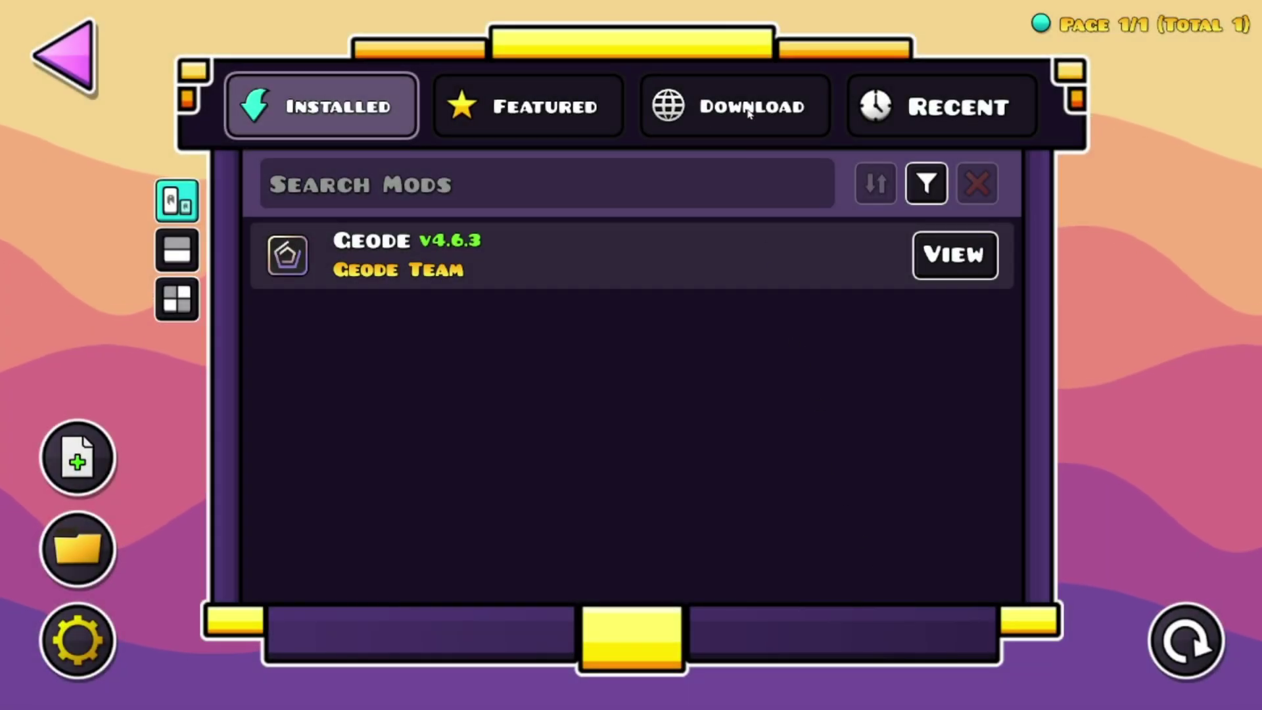
click(730, 122)
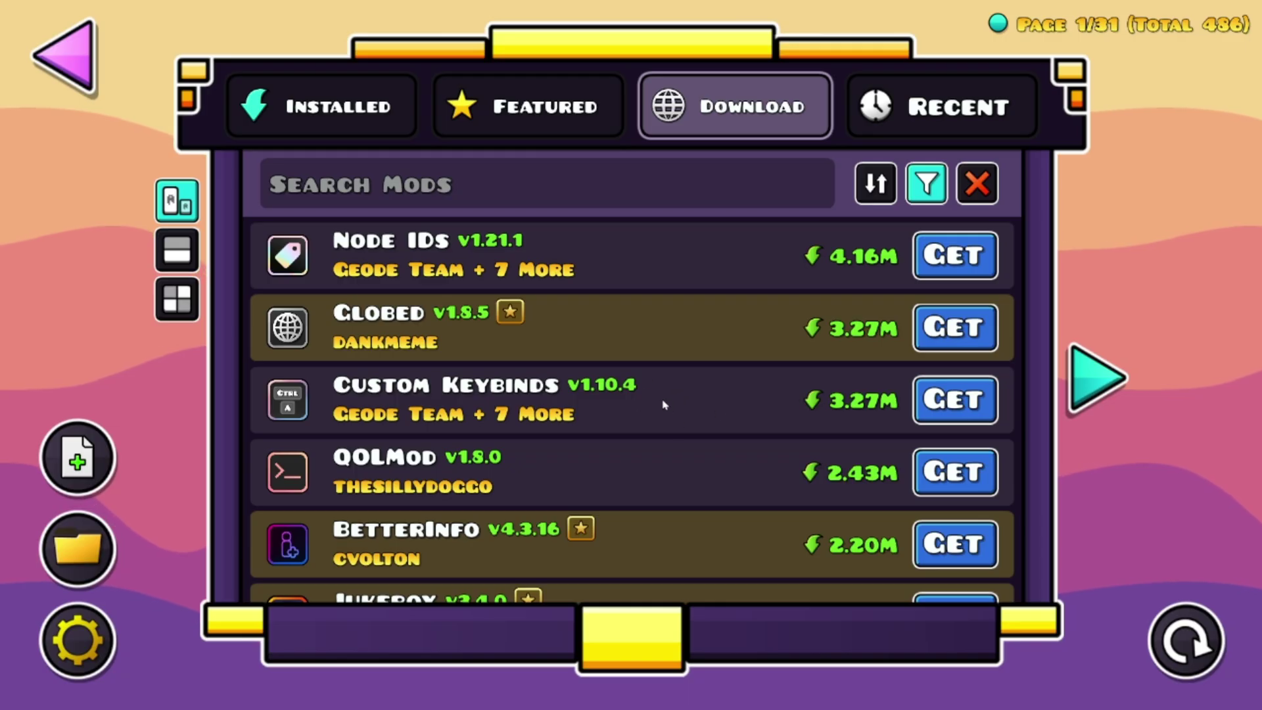
click(964, 404)
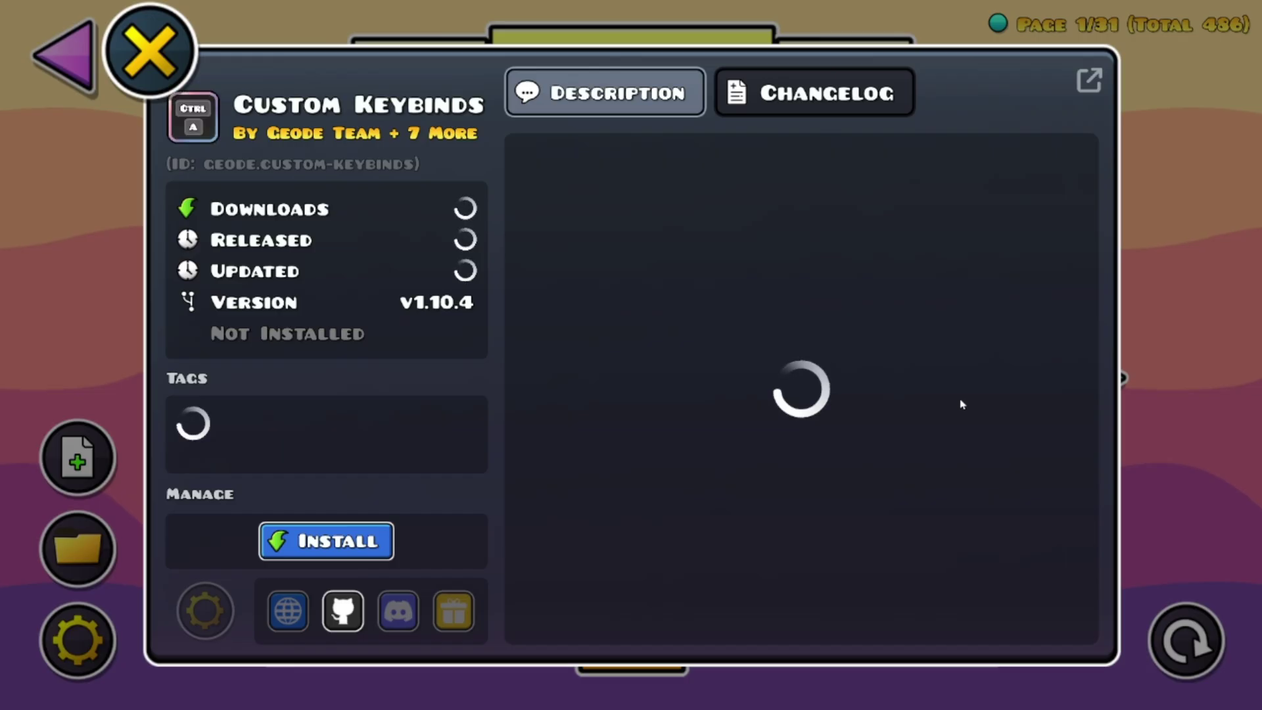
click(350, 540)
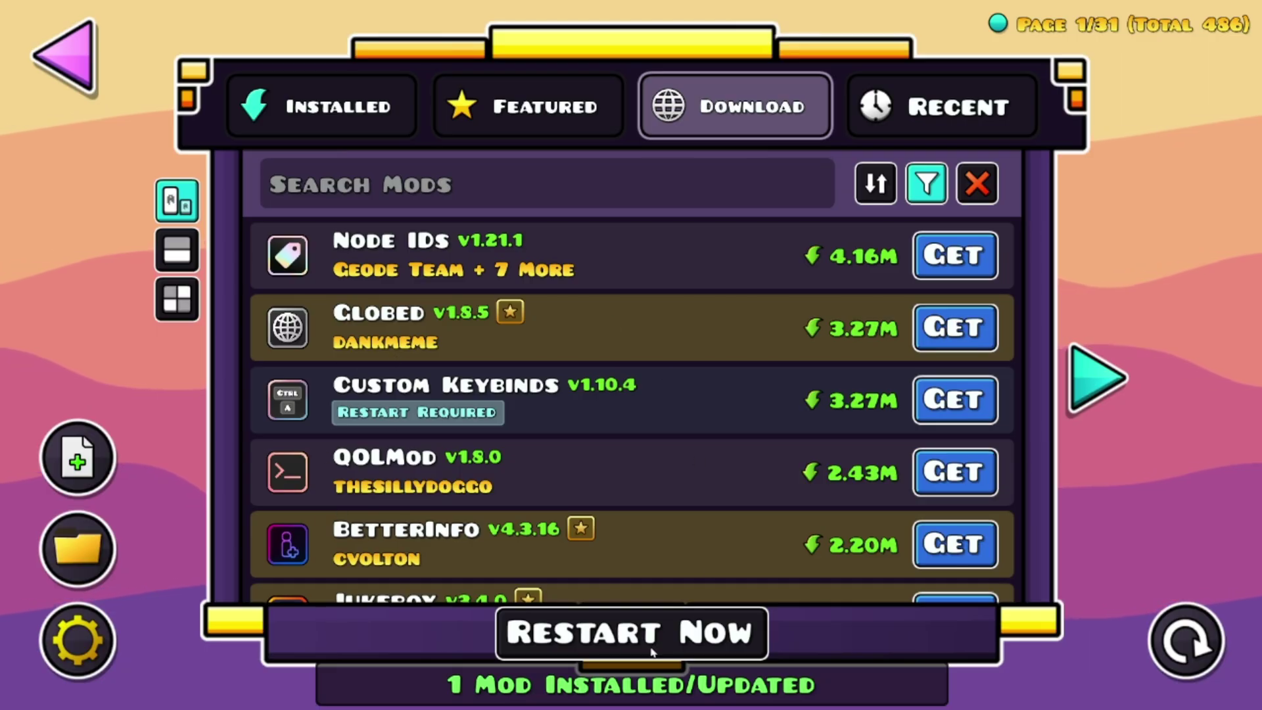
click(629, 633)
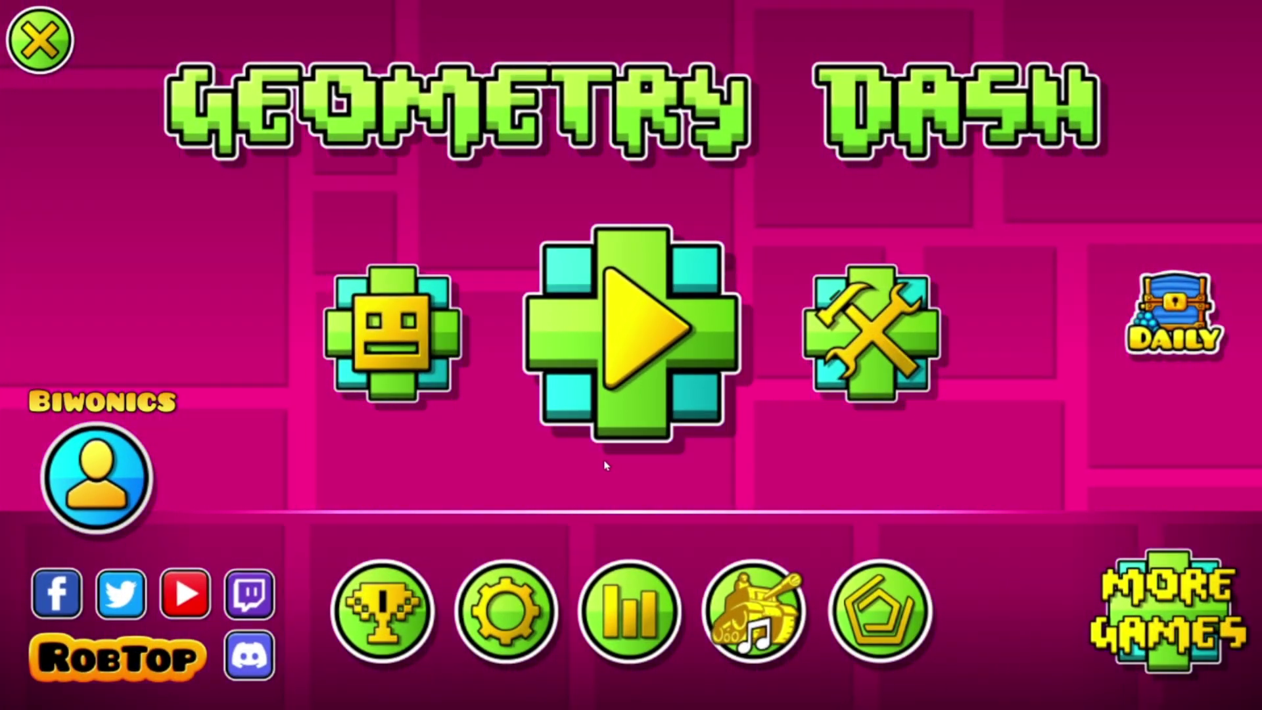
click(881, 606)
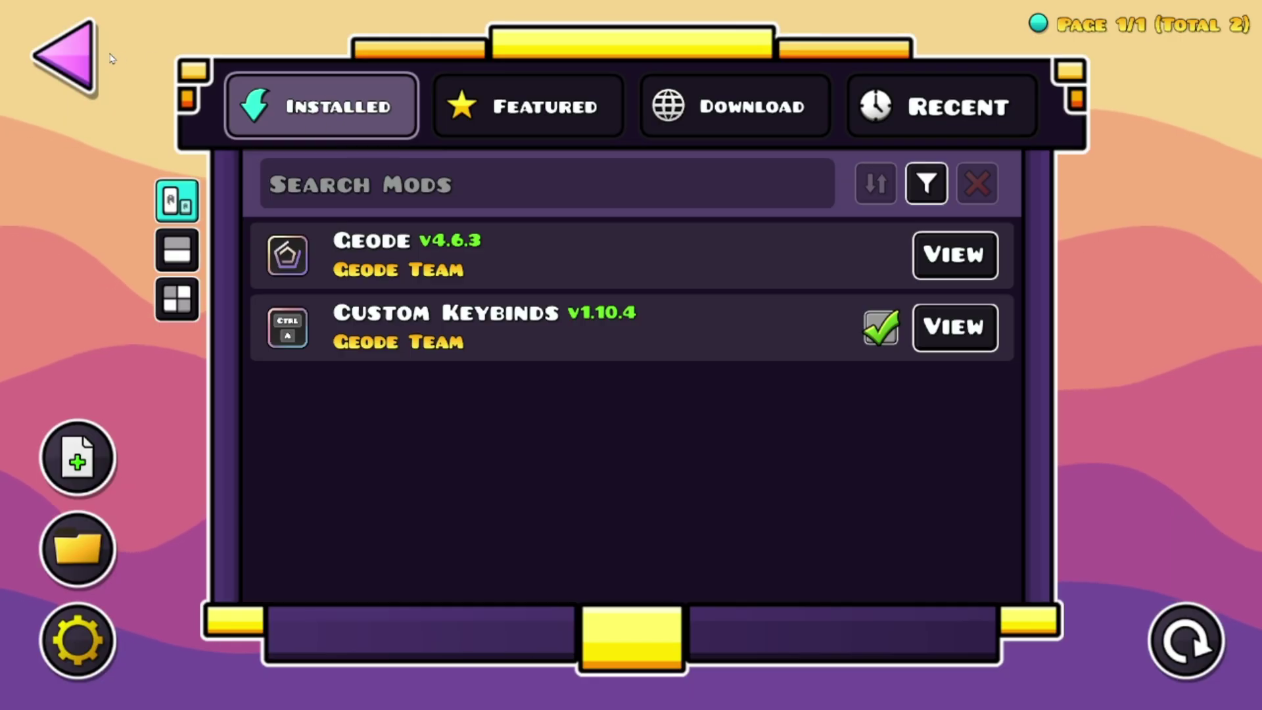
click(69, 57)
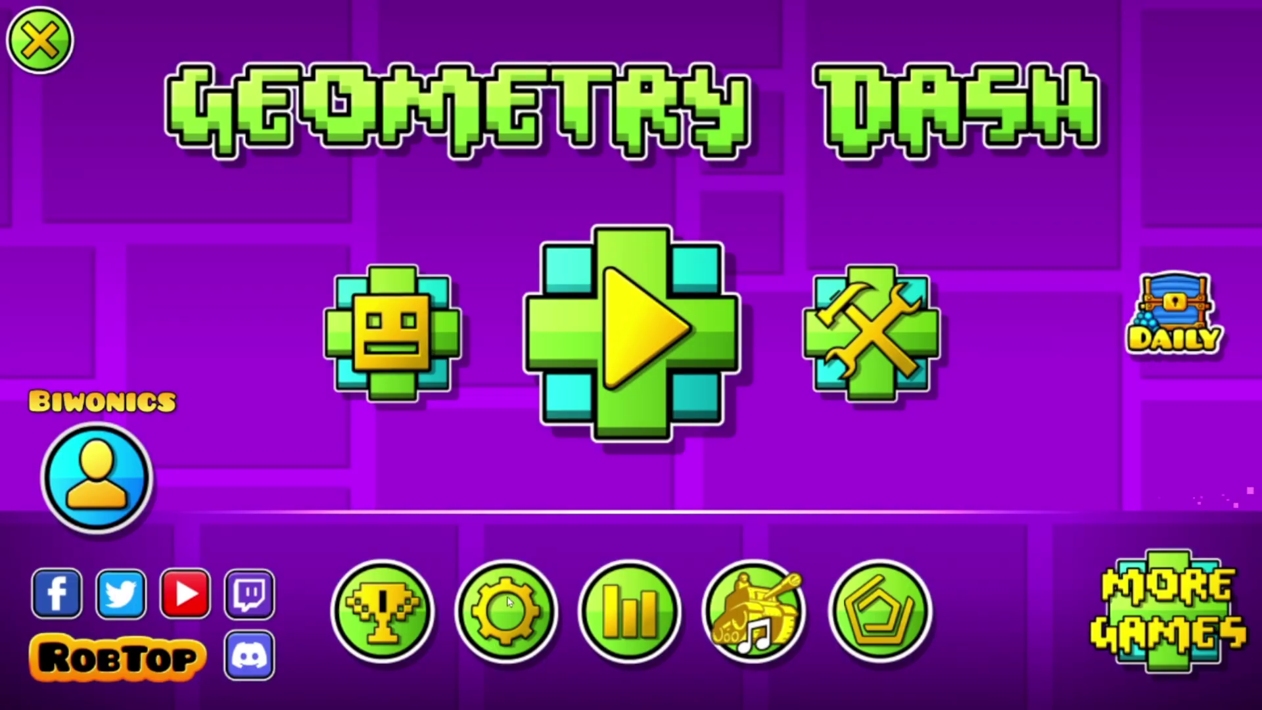
Open the keybind customization from the game's gameplay options and view the Move left P2 binding without changing it
click(504, 617)
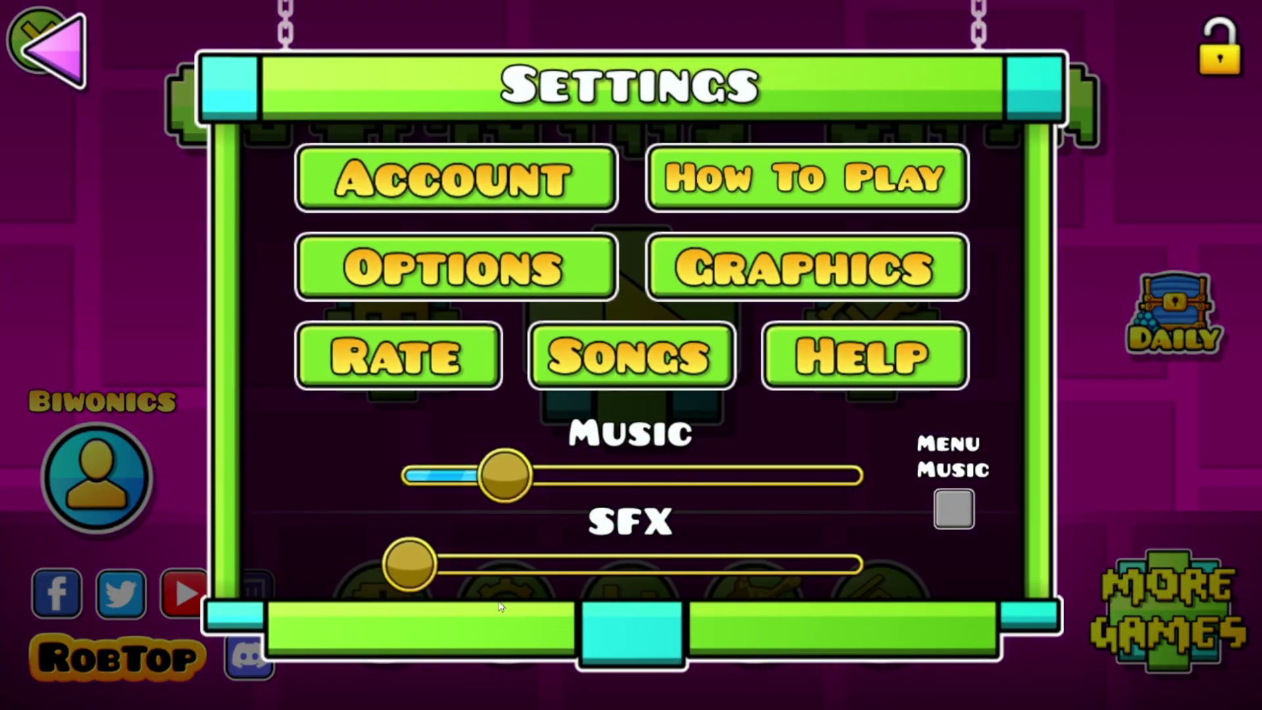
click(430, 293)
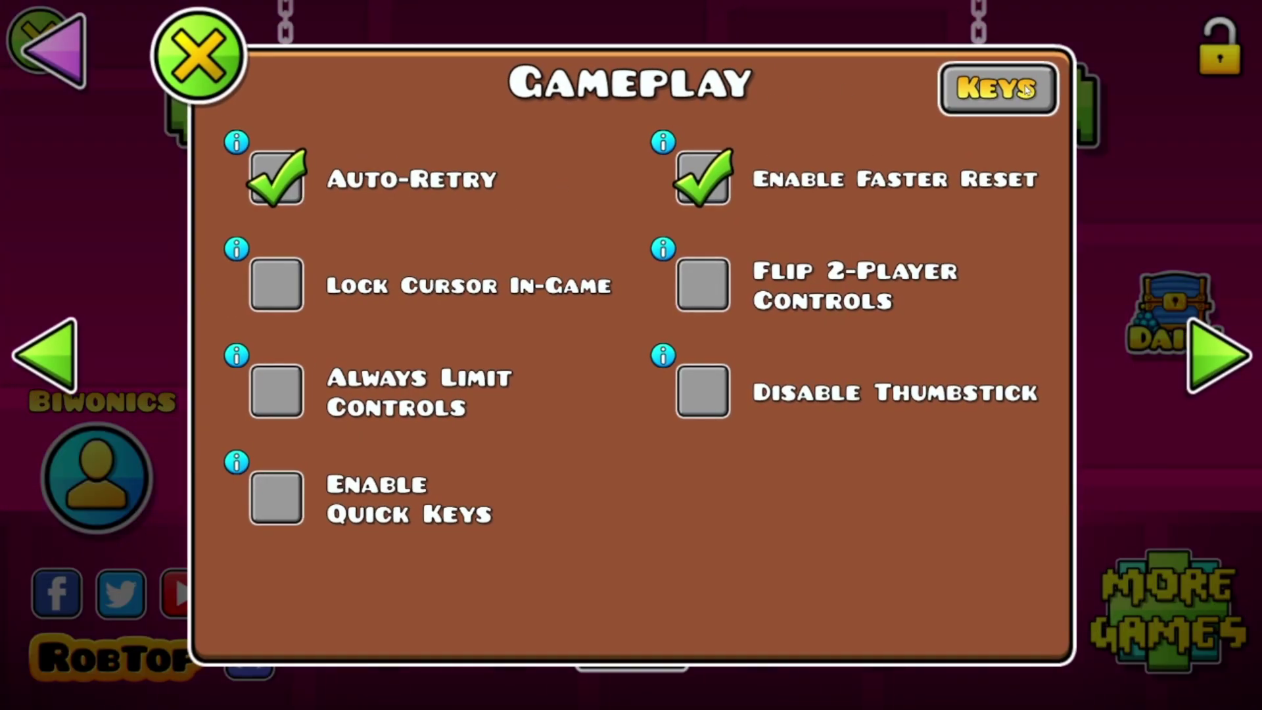
click(1027, 90)
scroll(861, 346, down, 3)
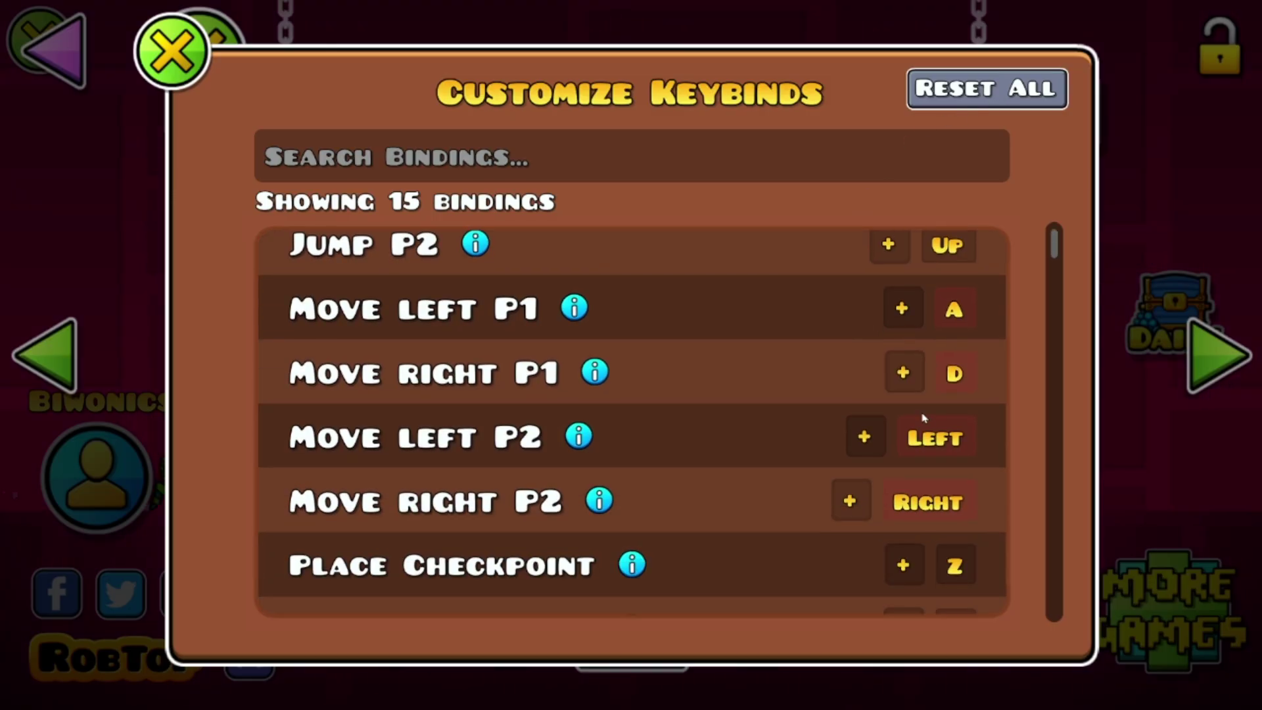
click(929, 451)
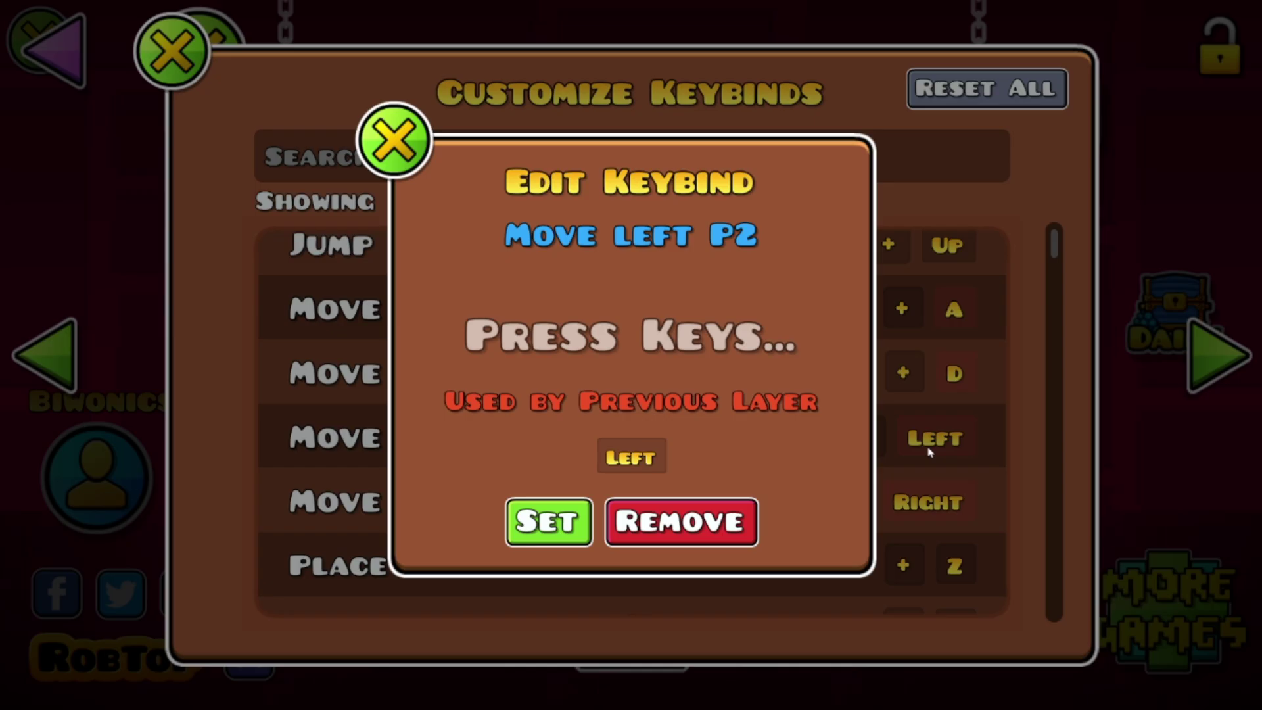
click(380, 163)
Add Ctrl + P as the keybind for Pause Level and close the settings
scroll(581, 391, down, 5)
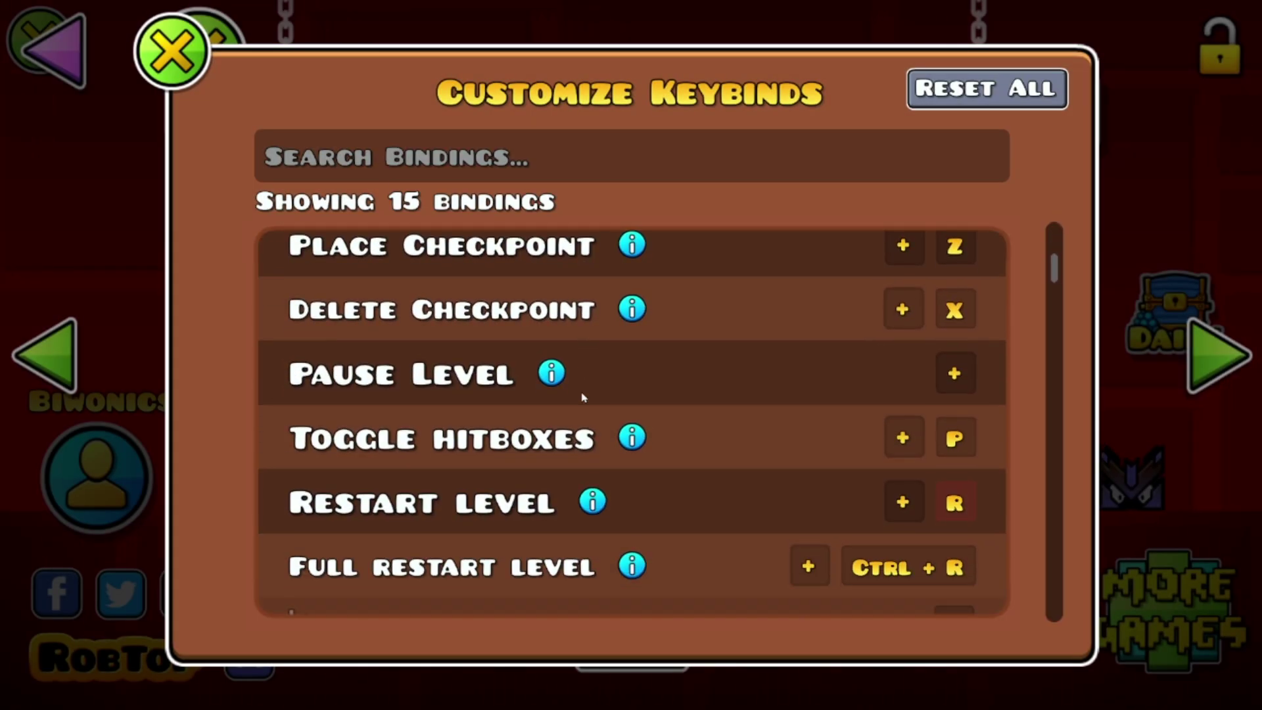
click(955, 374)
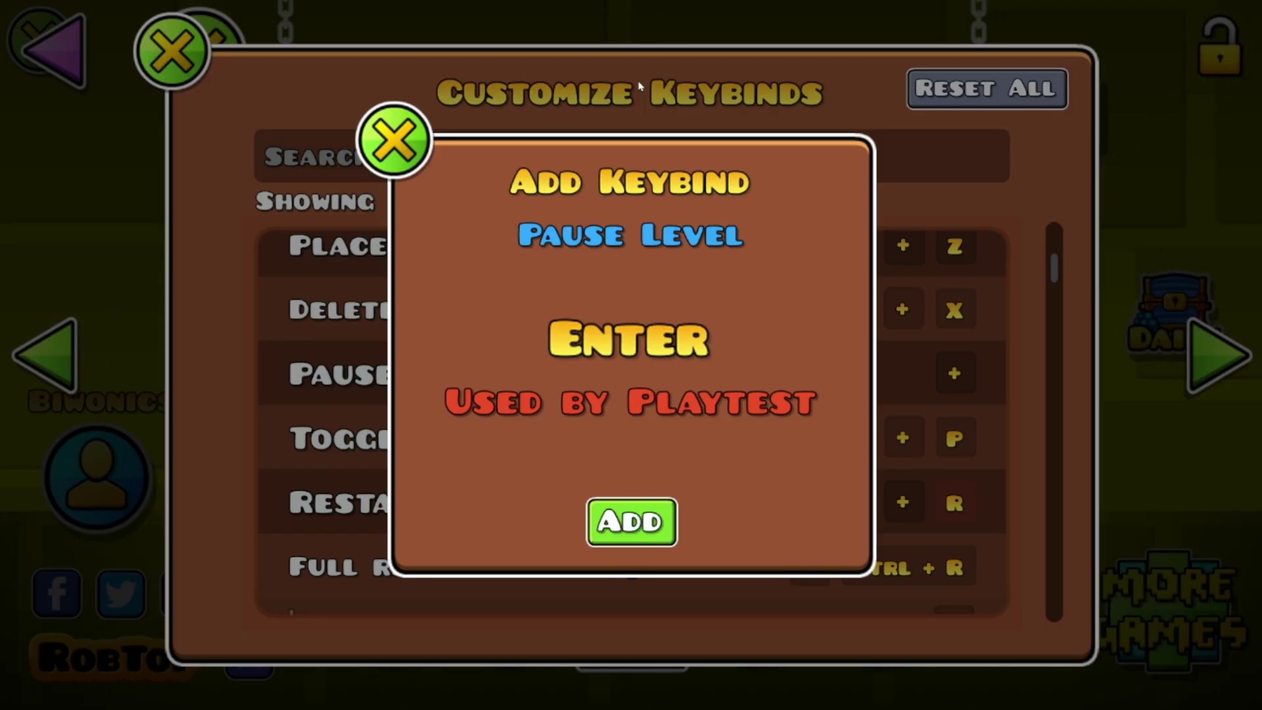
click(659, 540)
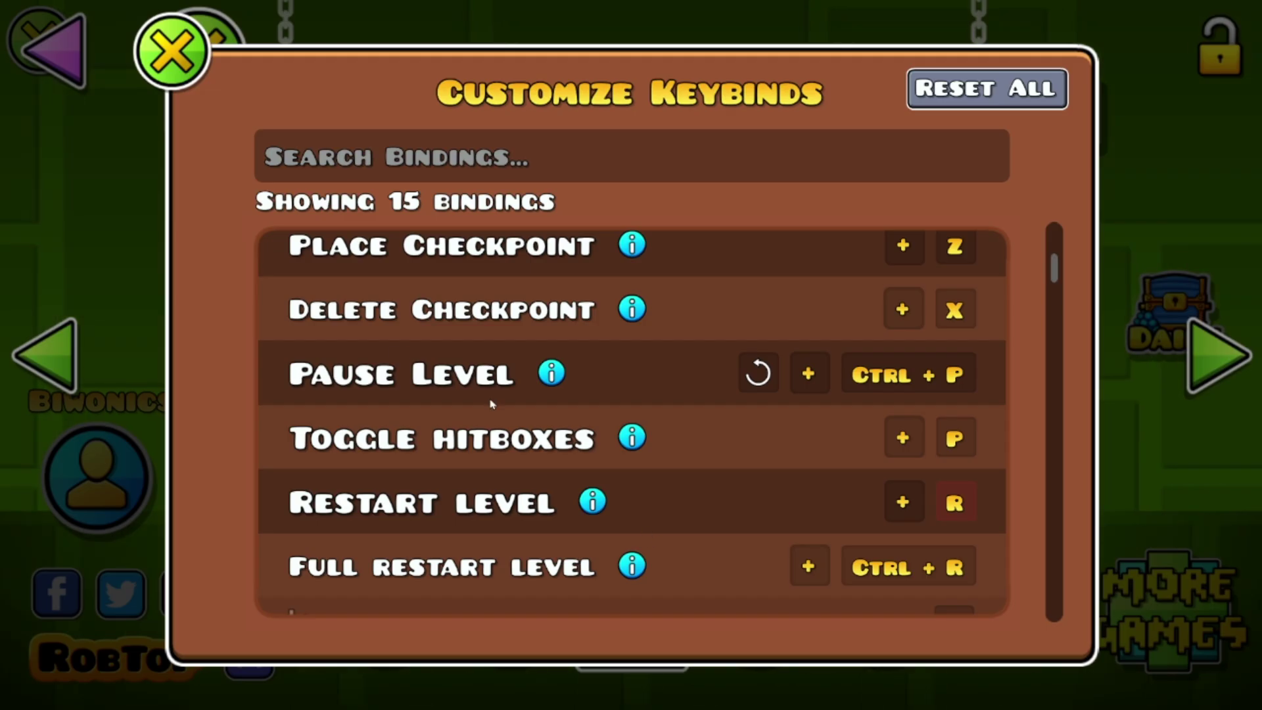
click(170, 85)
click(197, 56)
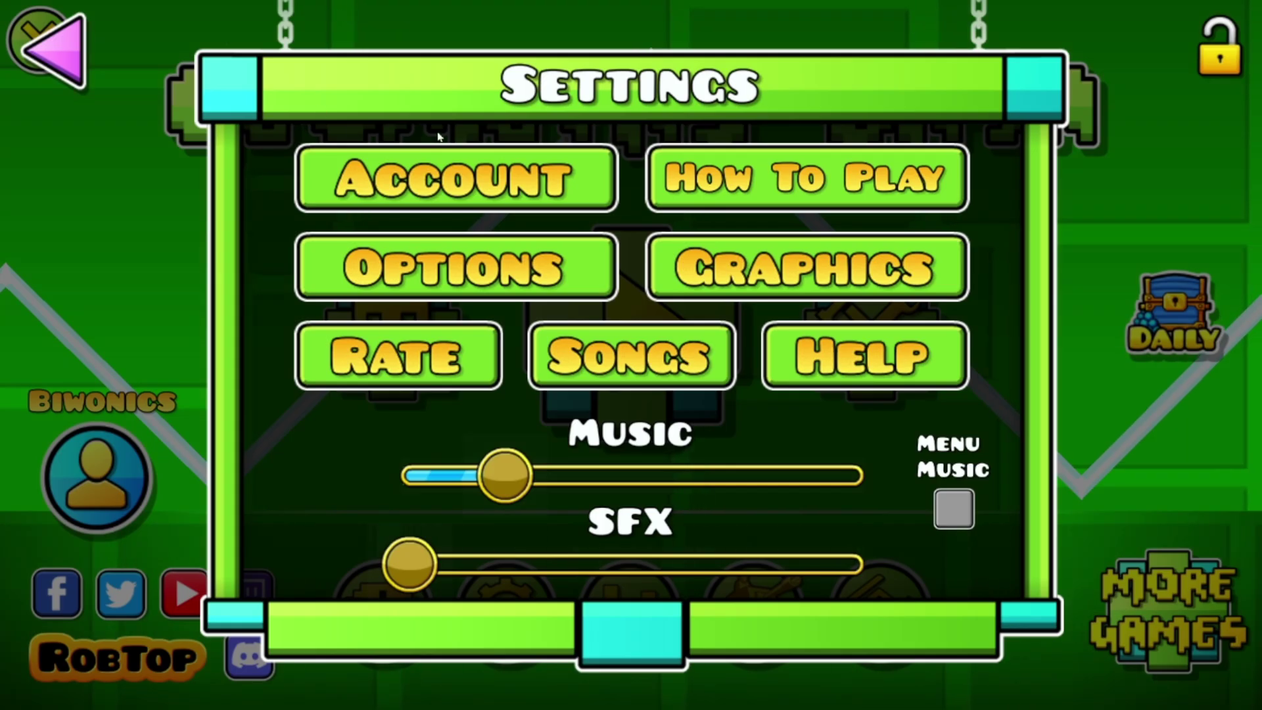
key(Escape)
Start the Stereo Madness level to test the Ctrl + P pause keybind and return to the main menu
click(522, 294)
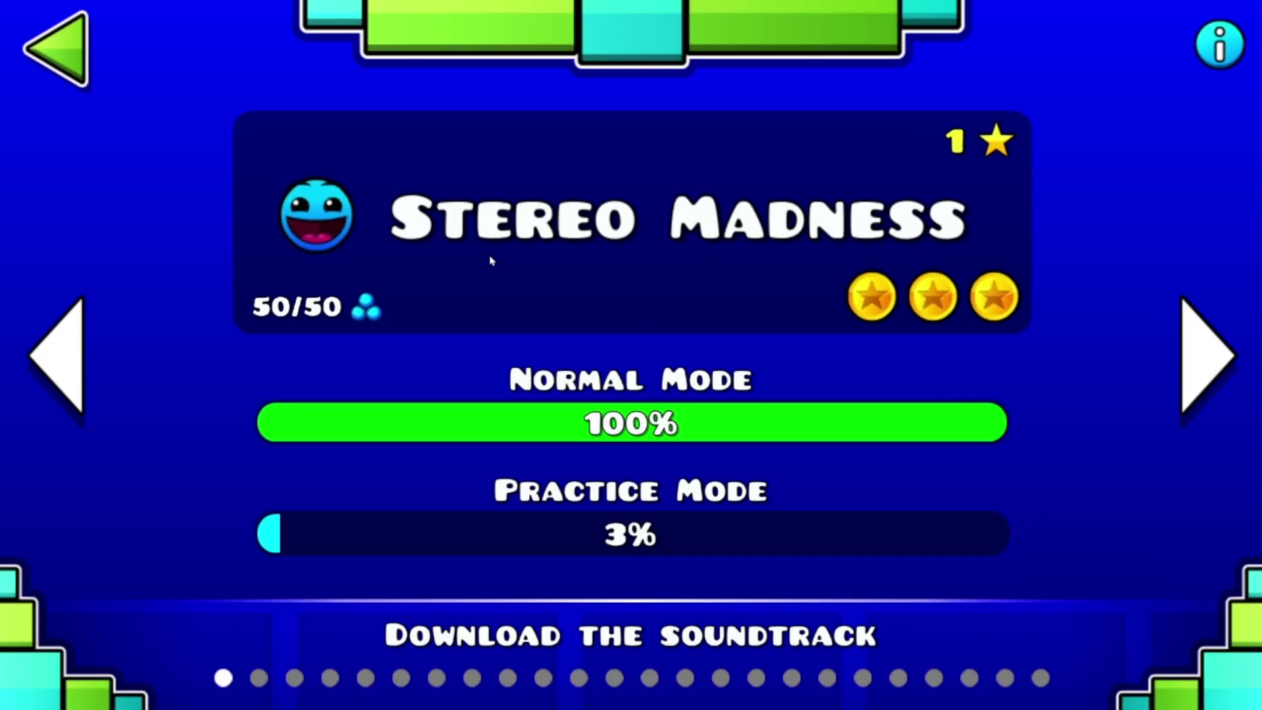
click(493, 258)
key(ctrl+p)
key(ctrl+p)
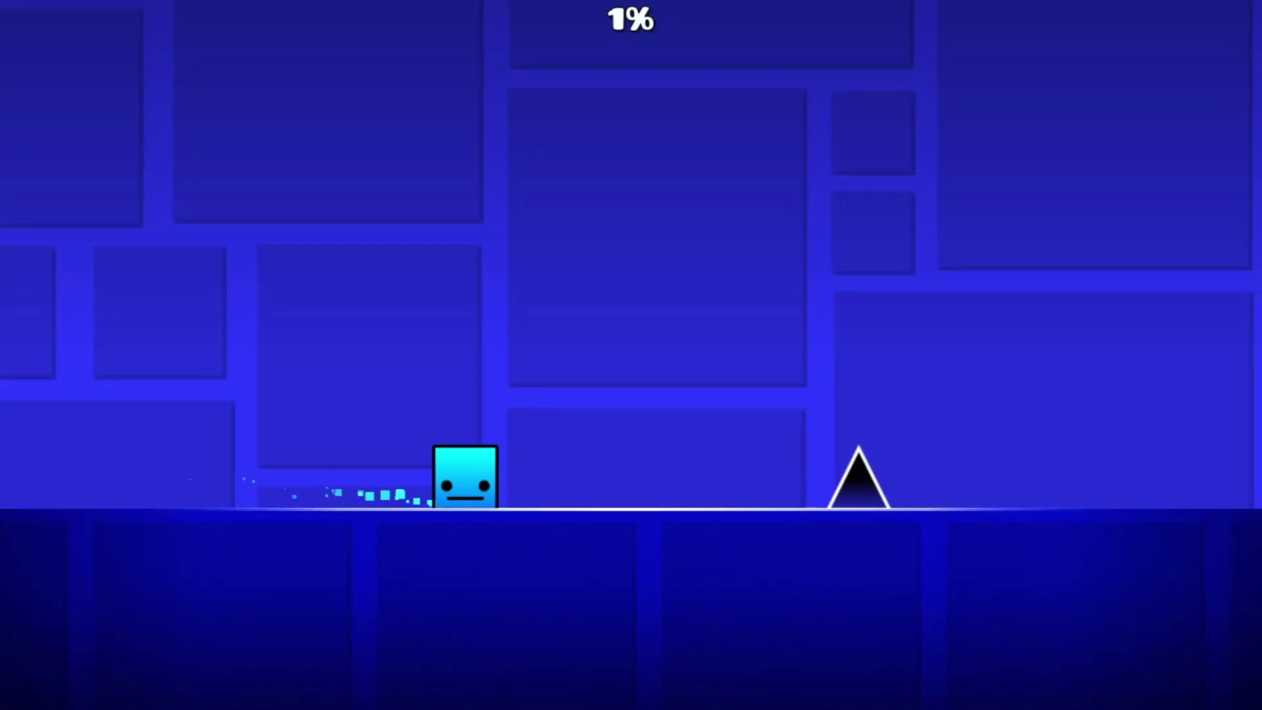
key(Escape)
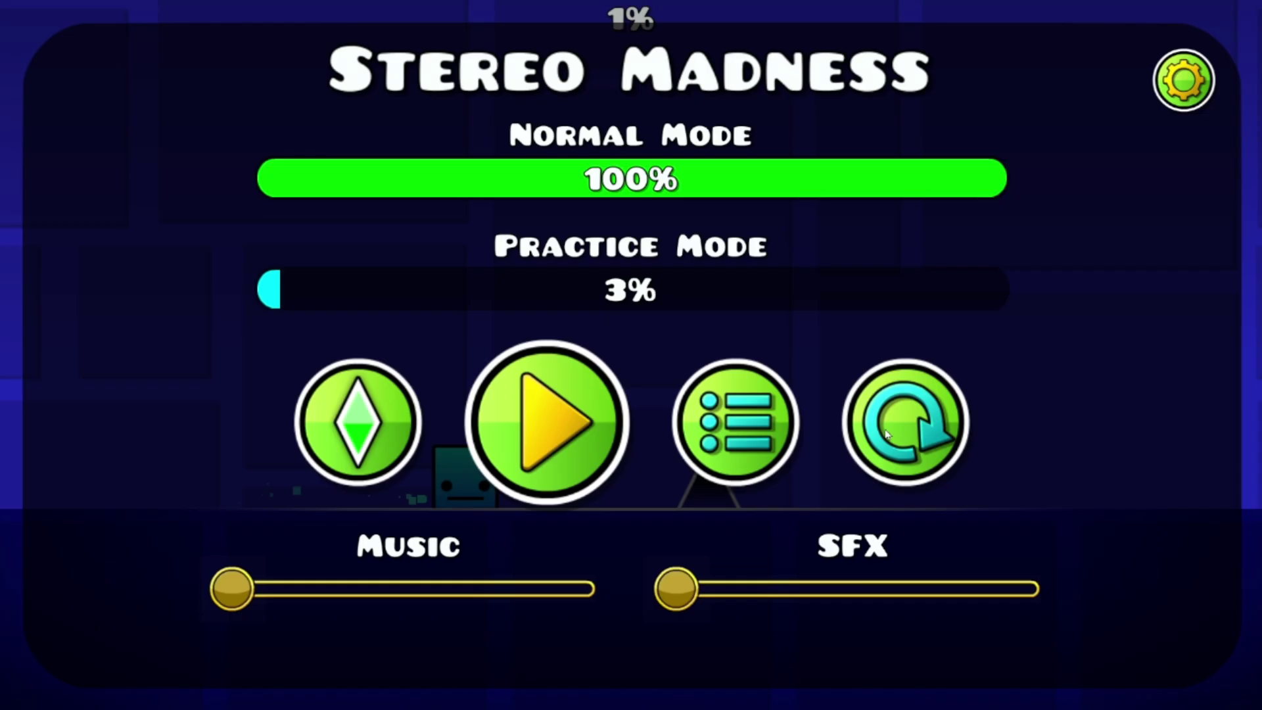
key(Escape)
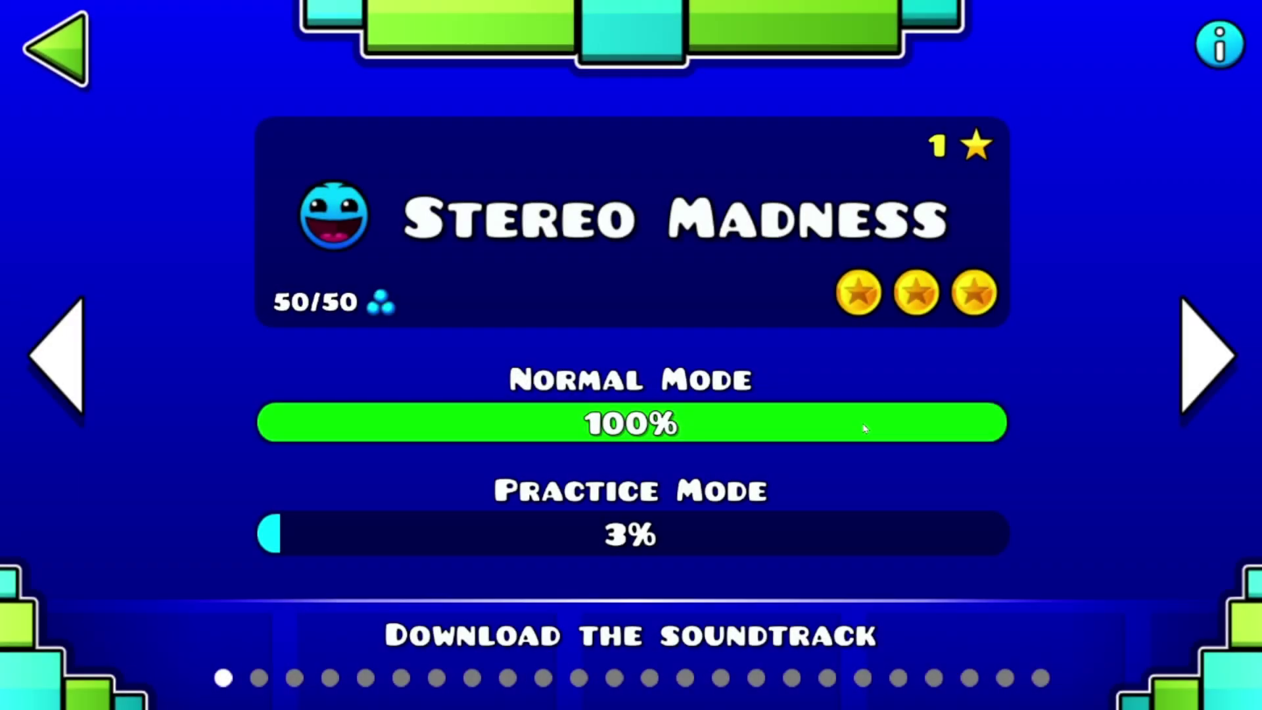
key(Escape)
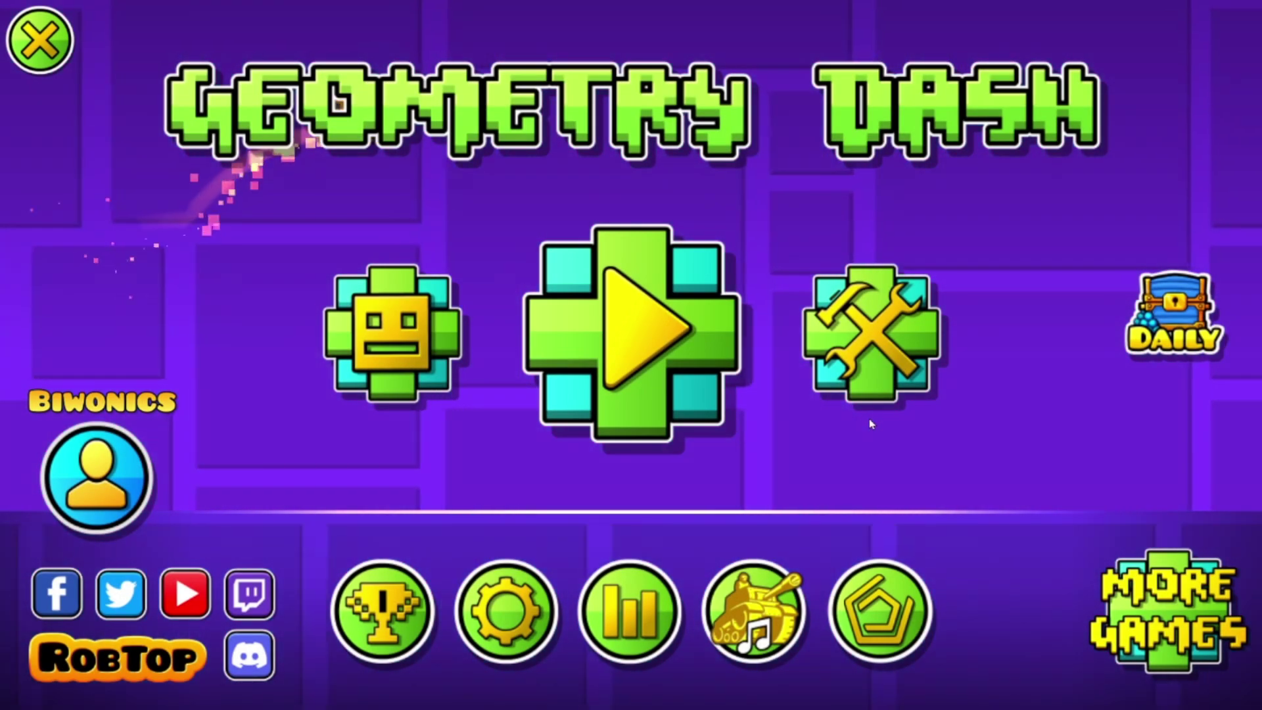